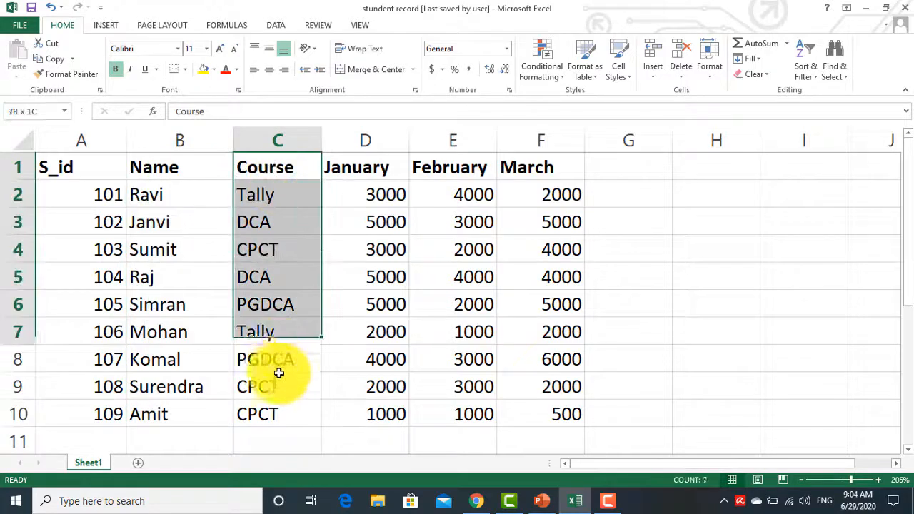
left_click_drag(374, 174, 370, 415)
left_click_drag(450, 168, 428, 413)
left_click_drag(538, 169, 530, 403)
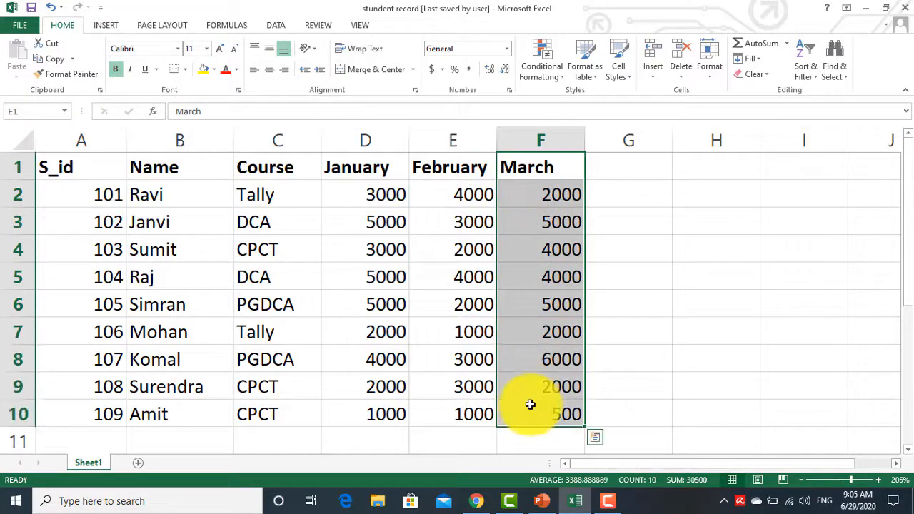
left_click(371, 443)
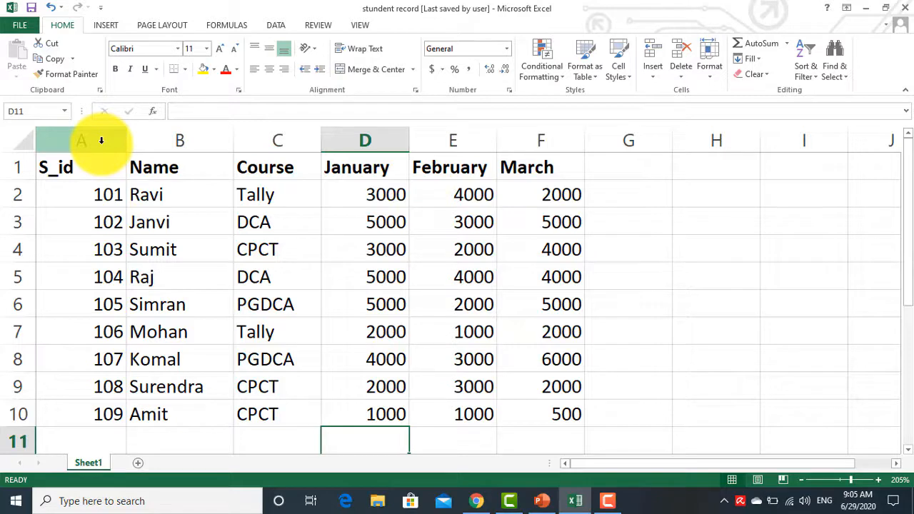
mouse_move(100, 167)
left_mouse_down()
mouse_move(224, 322)
mouse_move(433, 408)
mouse_move(516, 407)
left_mouse_up()
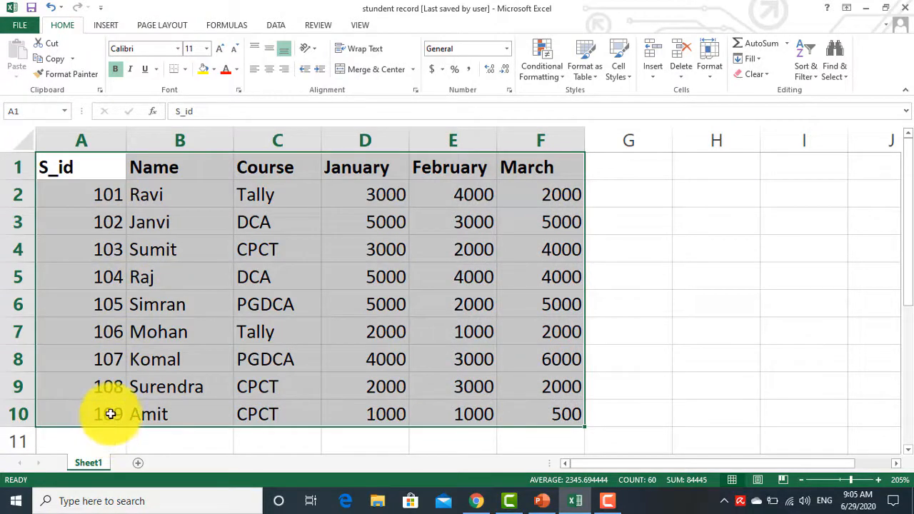
- Enter S_id 110 in A11, and clear all the S_id values in A2:A11
left_click(110, 436)
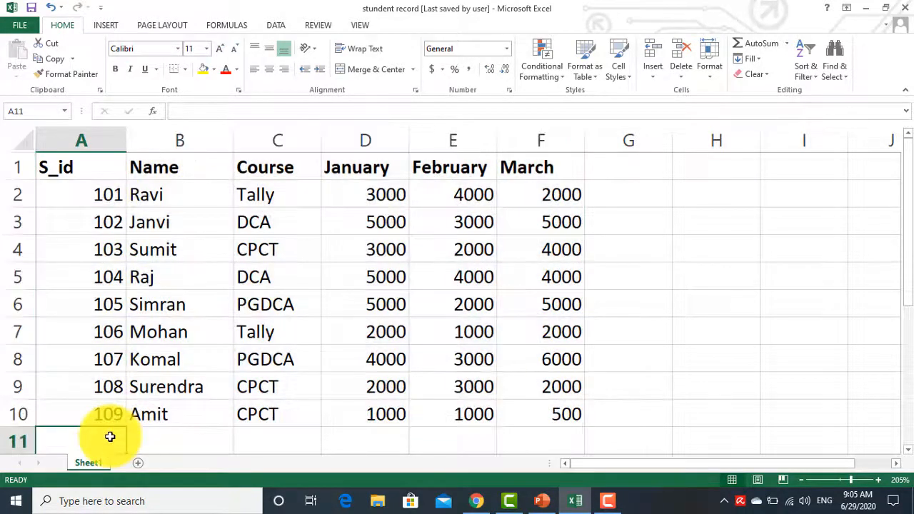
type("110")
key("Tab")
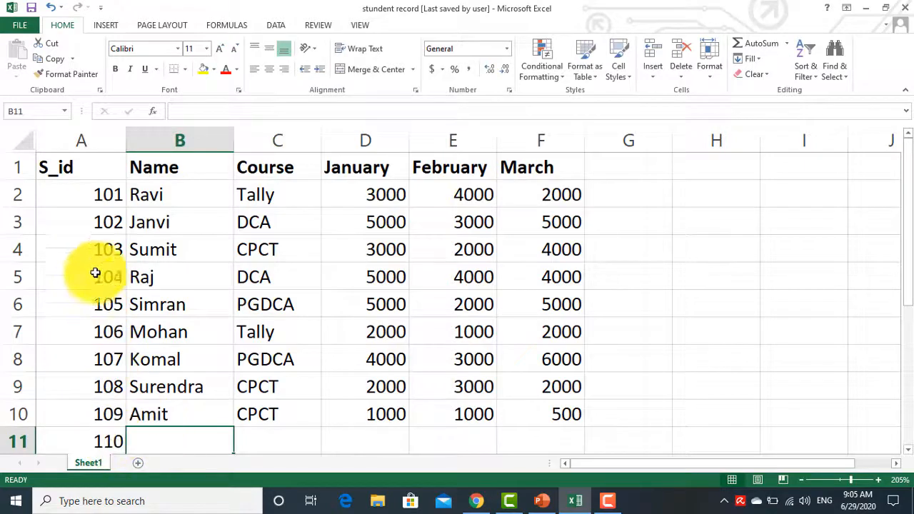
left_click_drag(92, 194, 104, 454)
key("Delete")
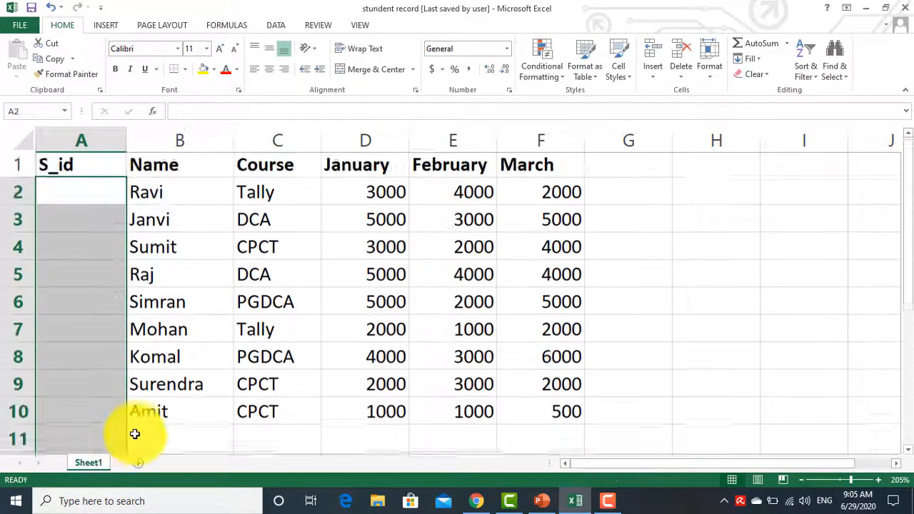
- Enter 101 and 102 in A2 and A3, and fill the S_id series down through A11
left_click(108, 185)
left_click(109, 185)
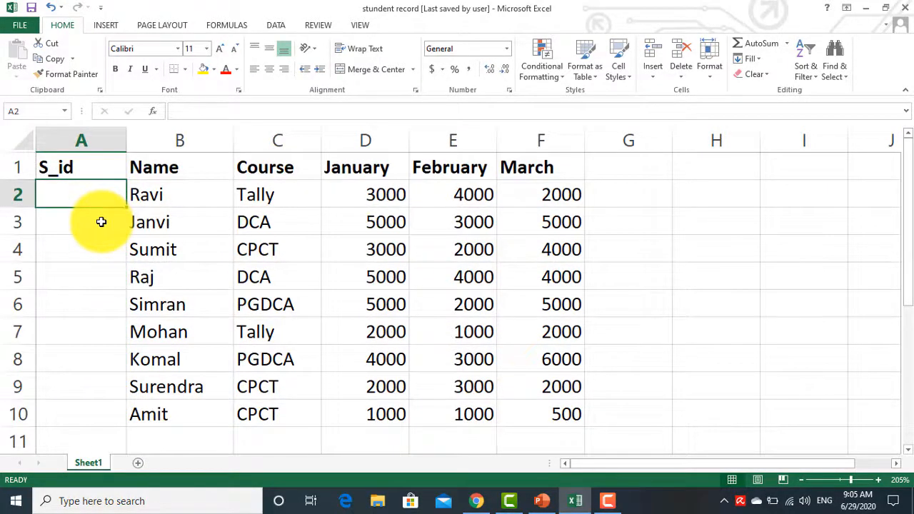
type("101")
key("Return")
type("102")
key("Return")
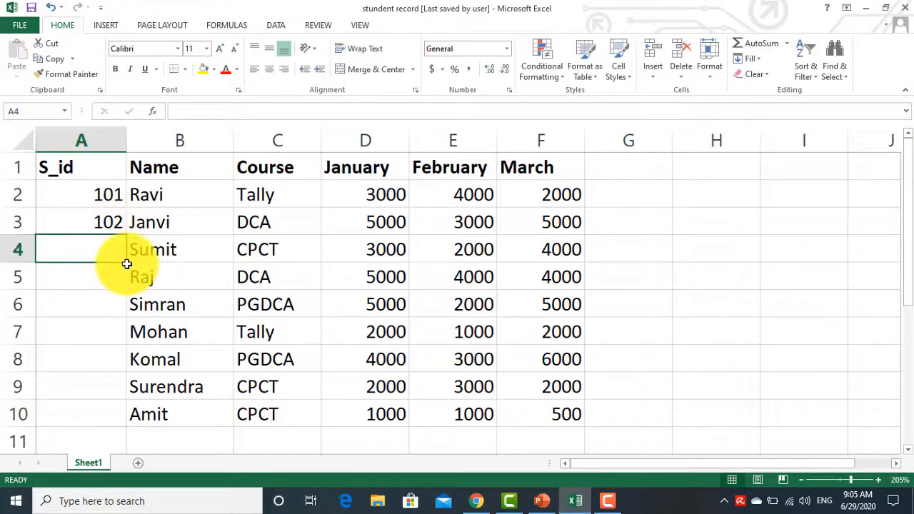
left_click(103, 198)
left_click_drag(103, 209, 104, 222)
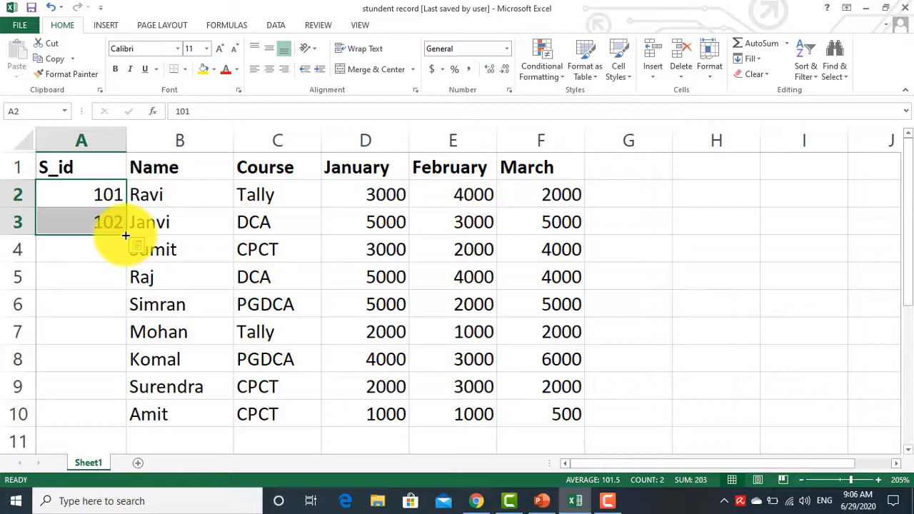
left_click_drag(125, 235, 125, 445)
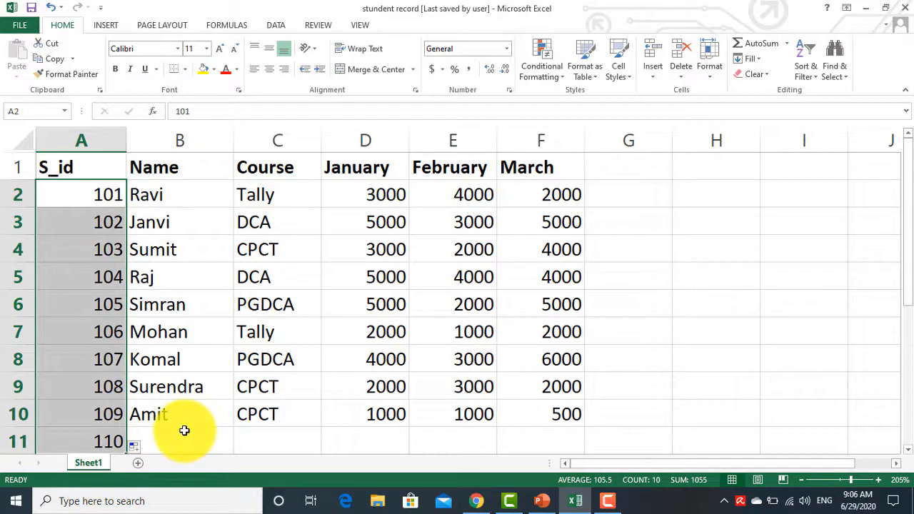
- Enter the new student's first name in the Name column beside S_id 110
scroll(184, 429, "down", 1)
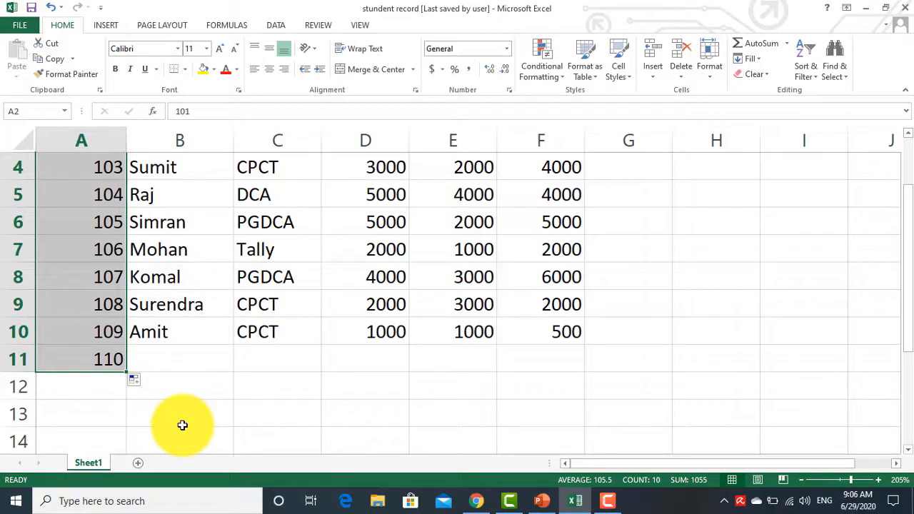
left_click(174, 363)
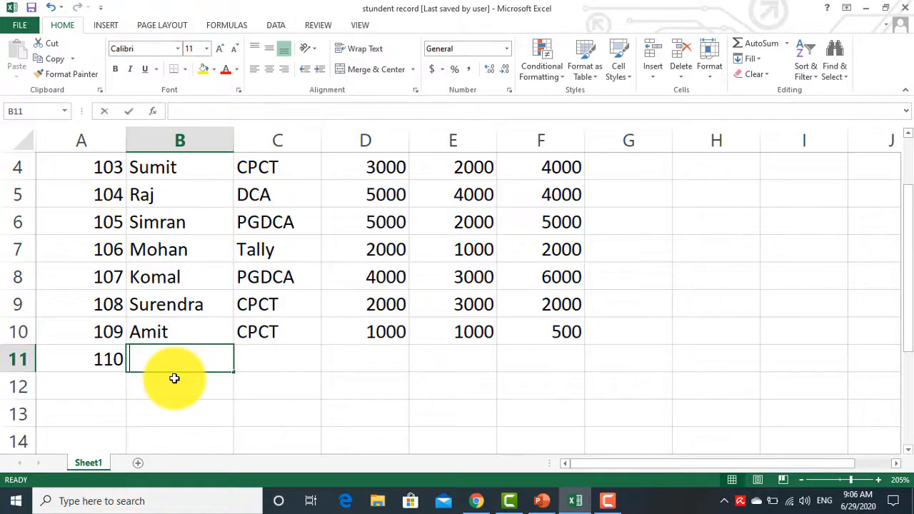
type("pREM")
key("BackSpace")
key("BackSpace")
key("BackSpace")
key("BackSpace")
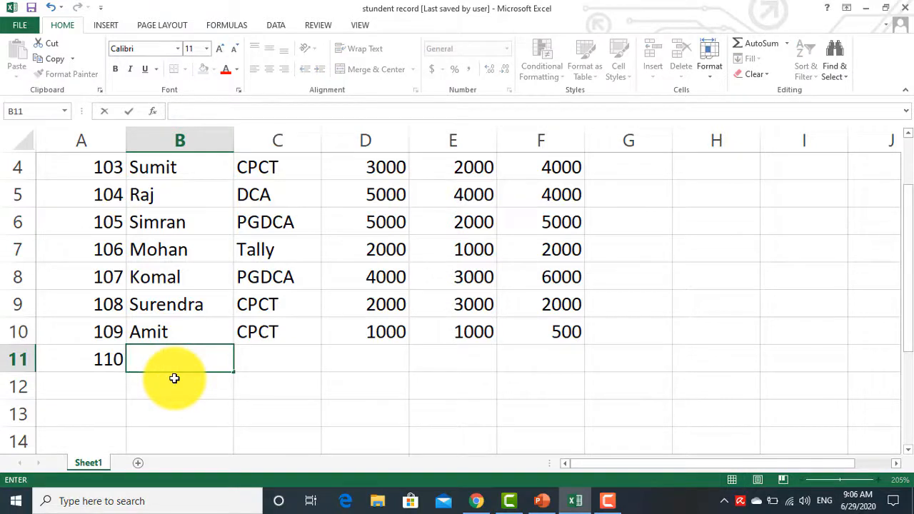
type("Prem")
key("Tab")
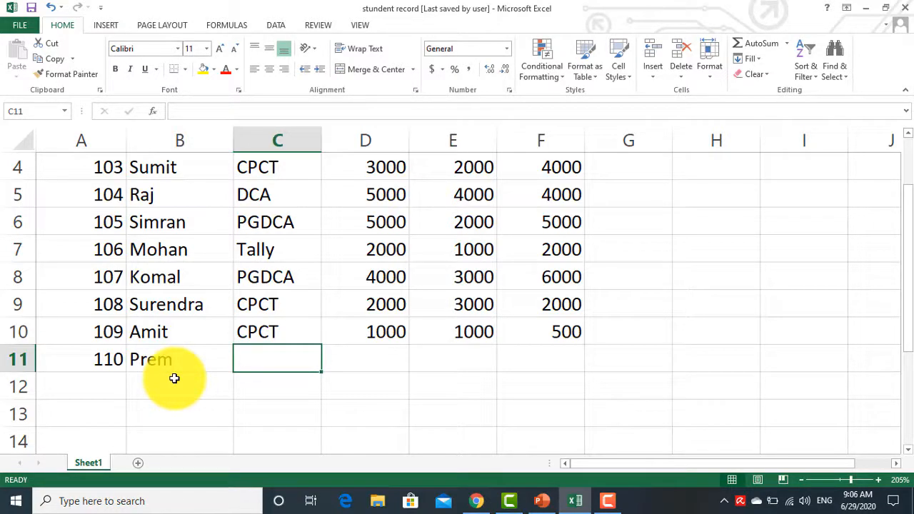
- Change the course in C10 to CCA and enter CCA as the course in C11
key("Up")
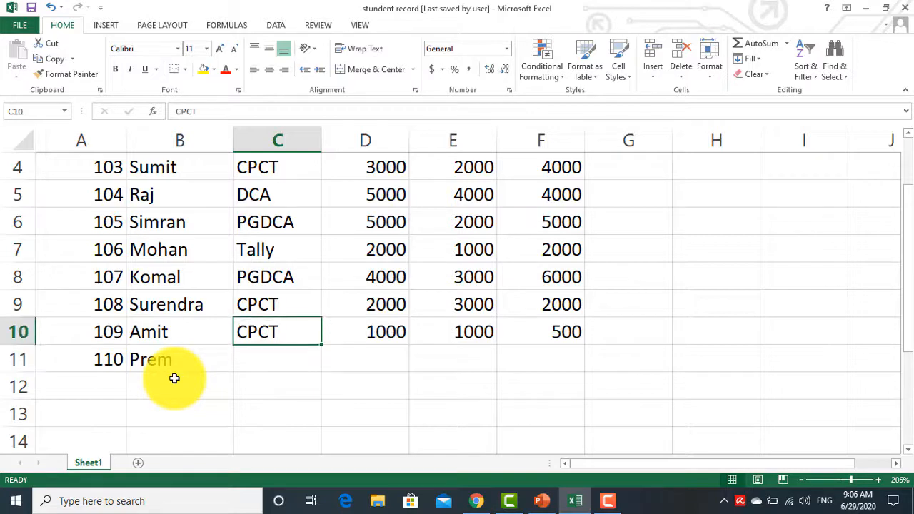
key("F2")
key("BackSpace")
key("BackSpace")
key("BackSpace")
type("CA")
key("Return")
type("CCA")
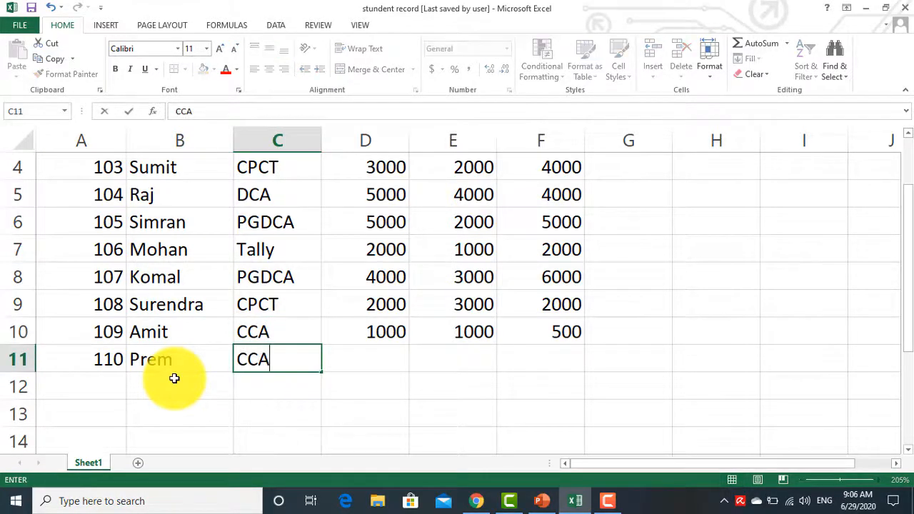
key("Return")
- Enter 1000 for January, 2000 for February and 500 for March in row 11
key("Up")
key("Right")
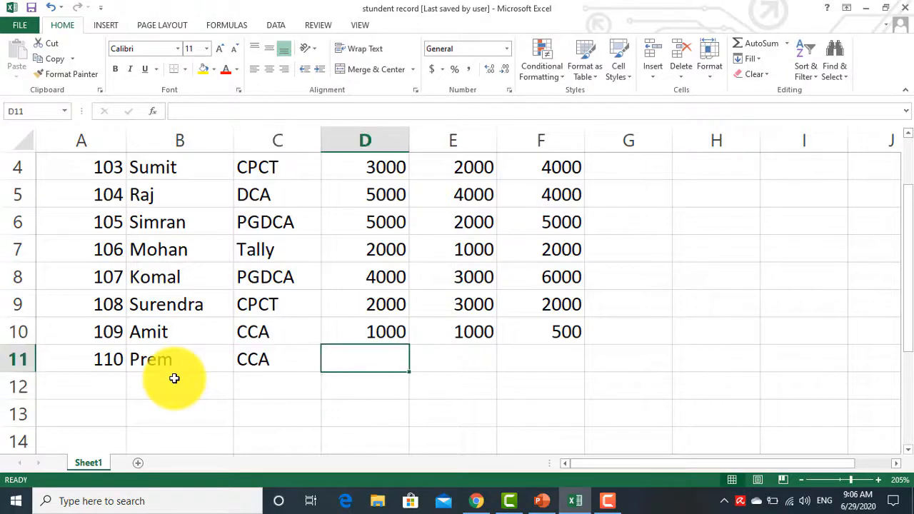
type("1000")
key("Tab")
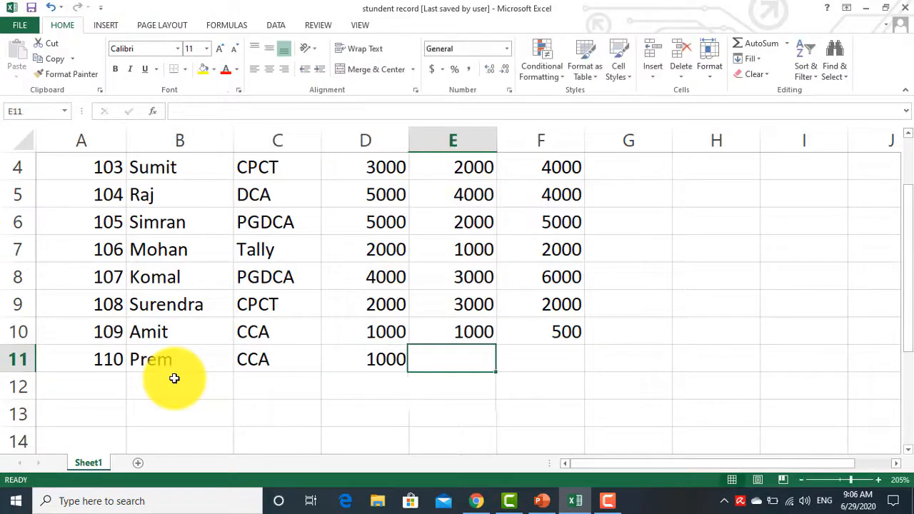
type("2000")
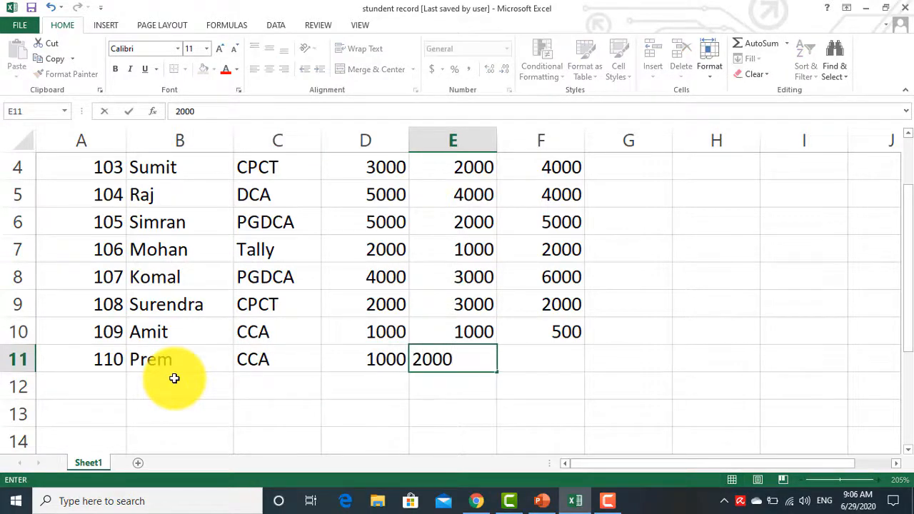
key("Tab")
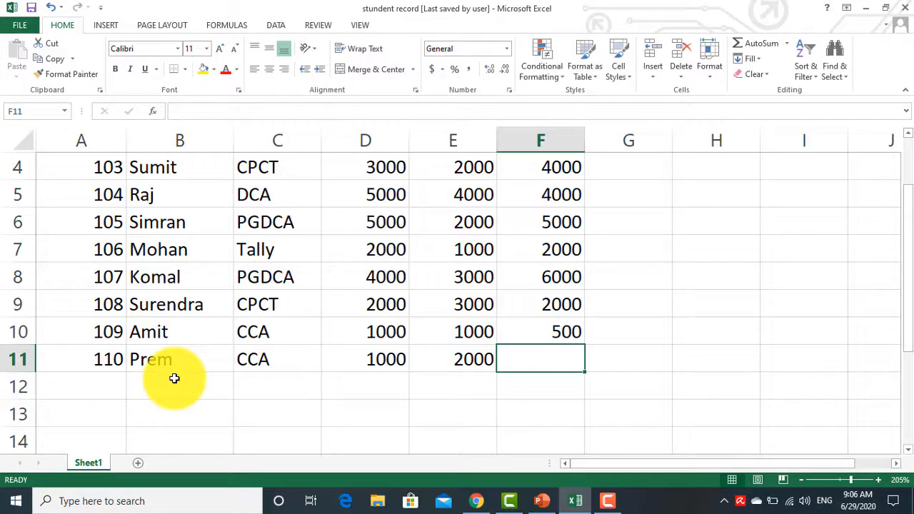
type("500")
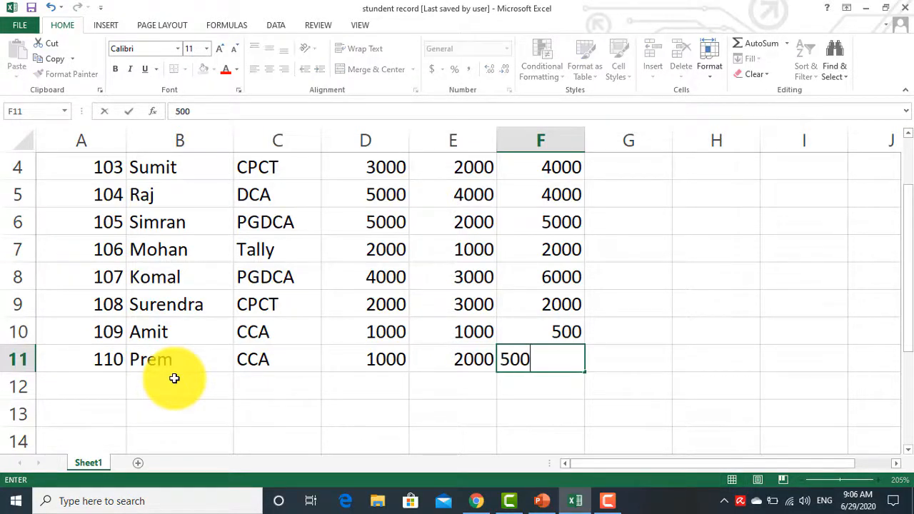
key("Tab")
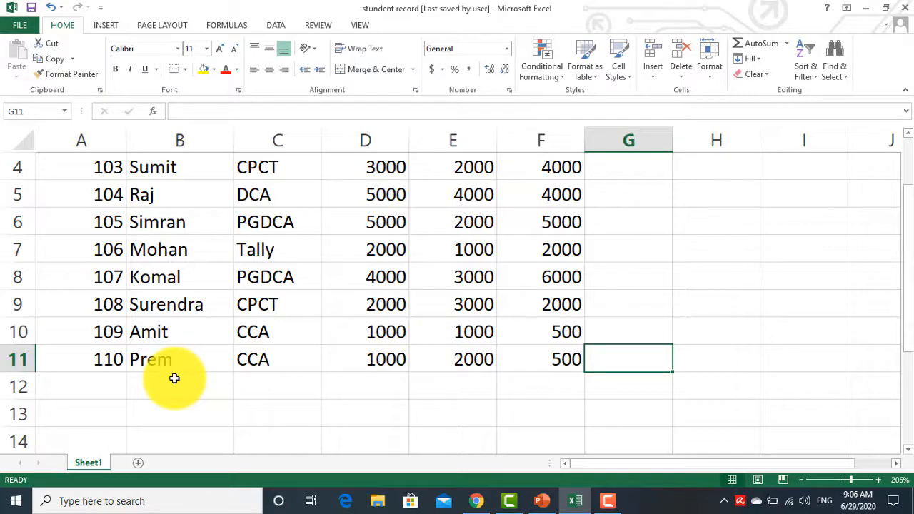
scroll(179, 375, "up", 1)
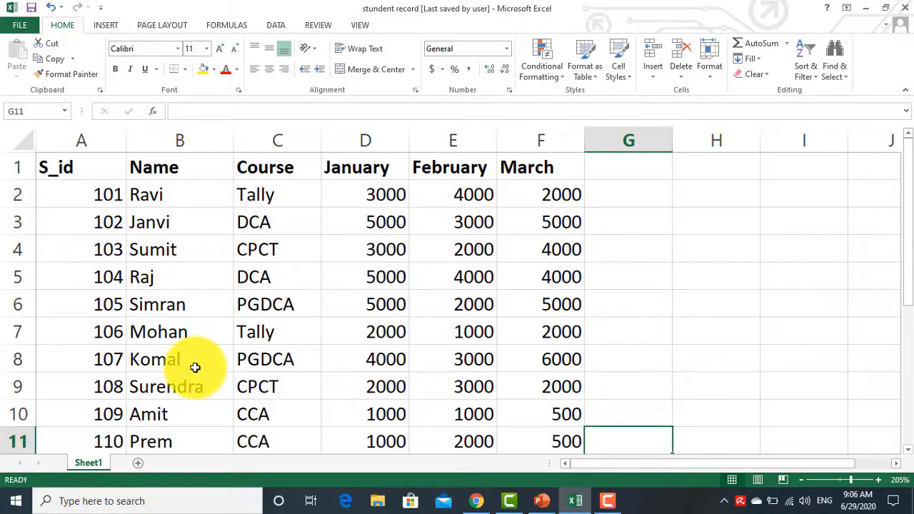
scroll(195, 367, "down", 1)
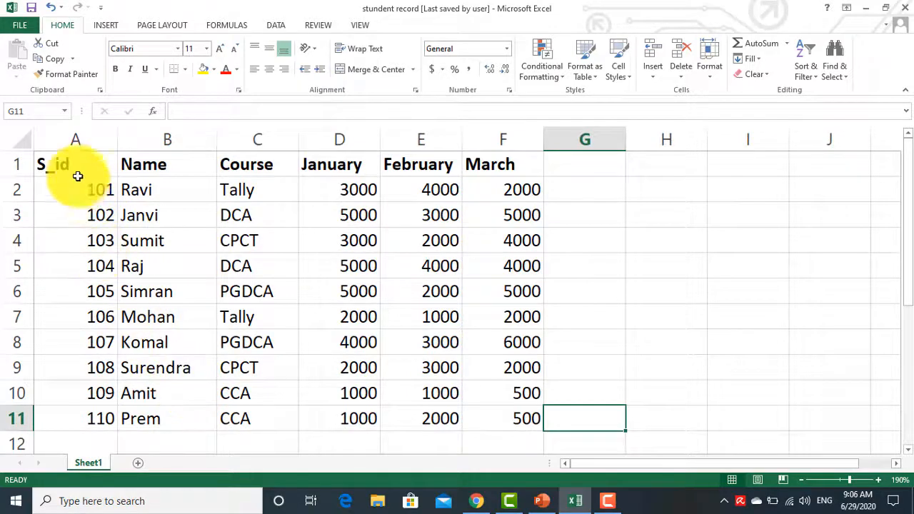
left_click_drag(74, 163, 478, 422)
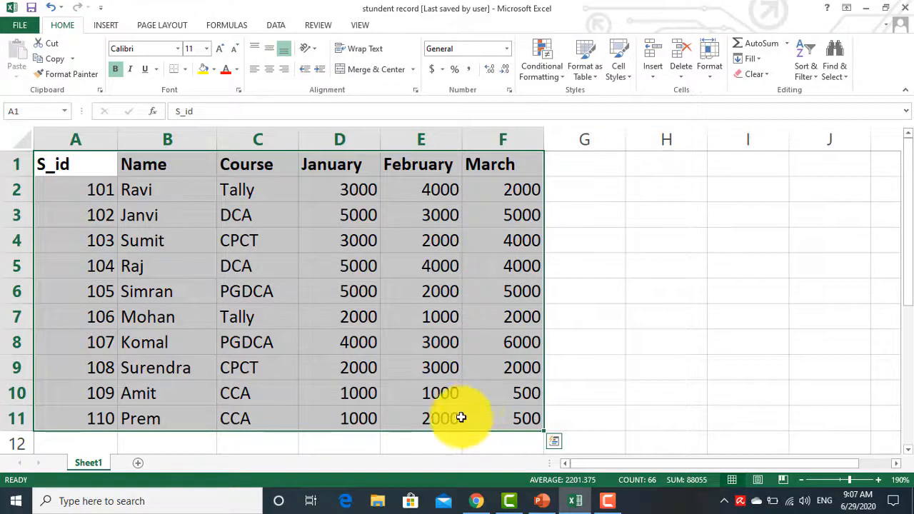
double_click(448, 421)
- Insert a PivotTable based on the Sheet1 range A1:F11, placing the report on a new worksheet
left_click(90, 193)
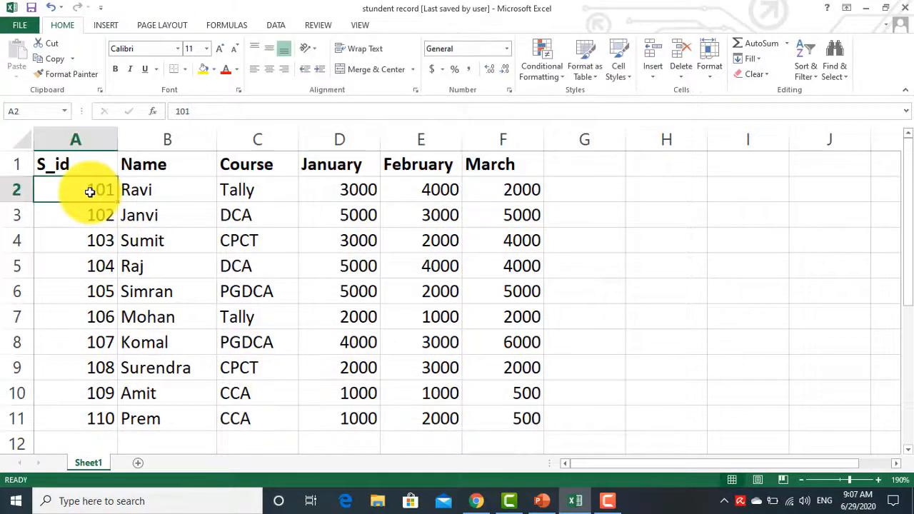
left_click(118, 26)
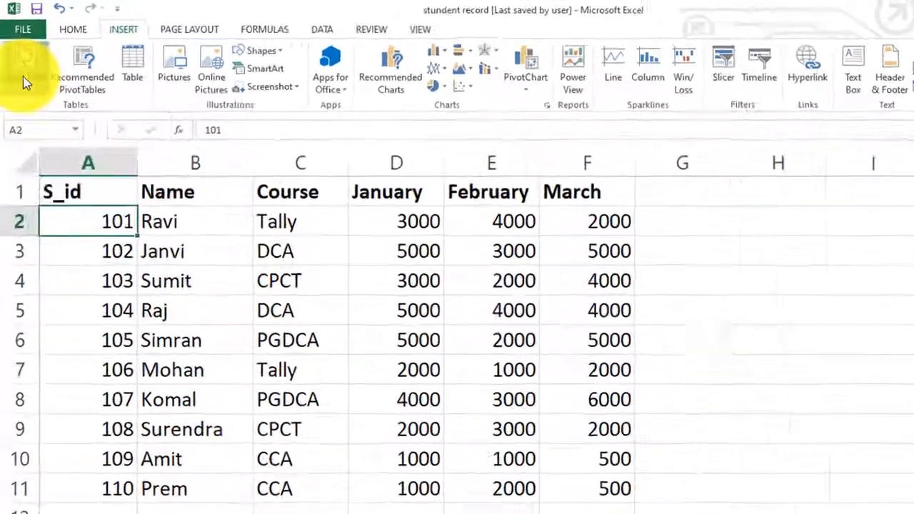
left_click(25, 82)
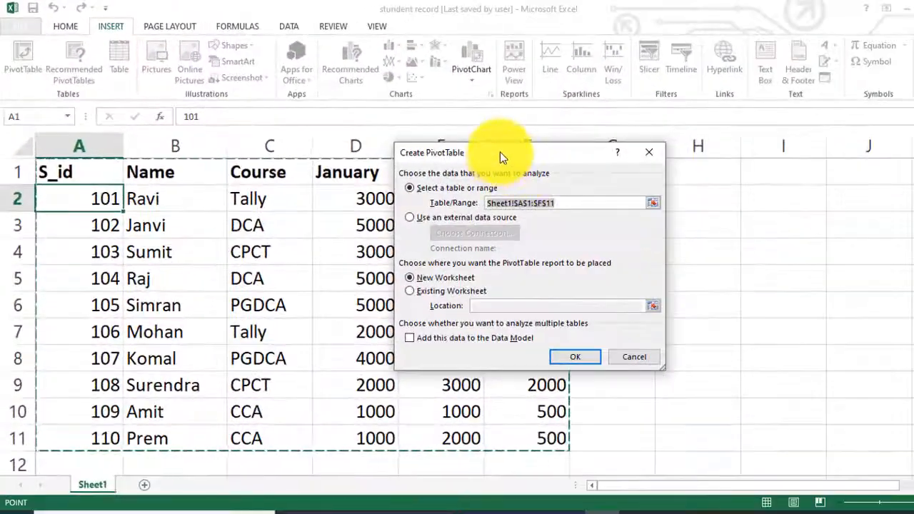
left_click_drag(500, 151, 735, 150)
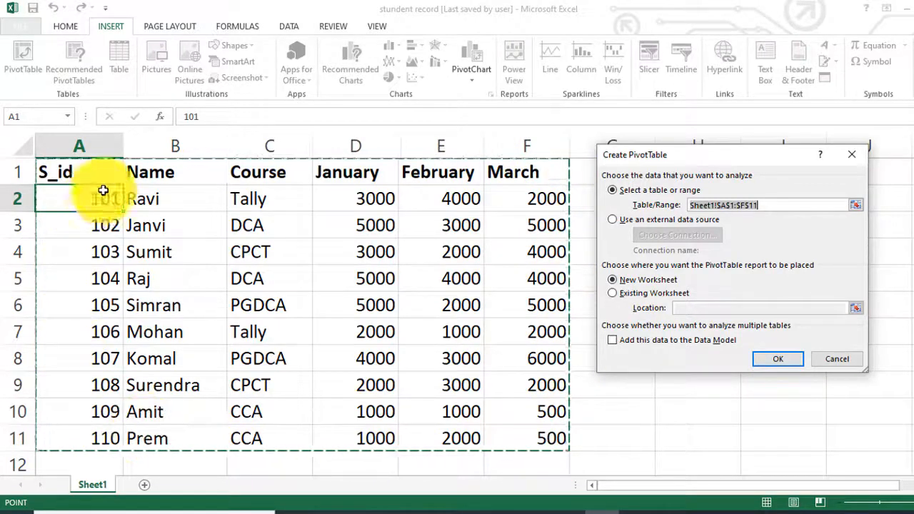
left_click_drag(620, 155, 235, 126)
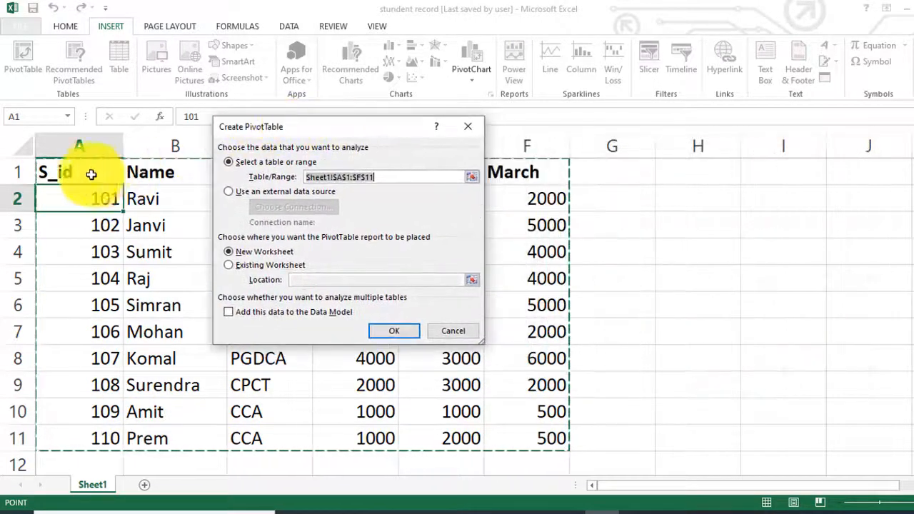
left_click_drag(71, 172, 493, 441)
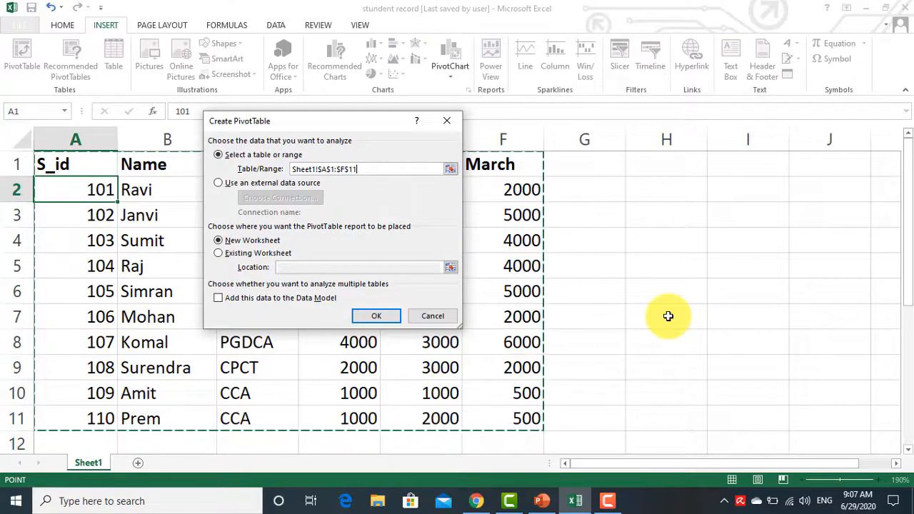
left_click(220, 241)
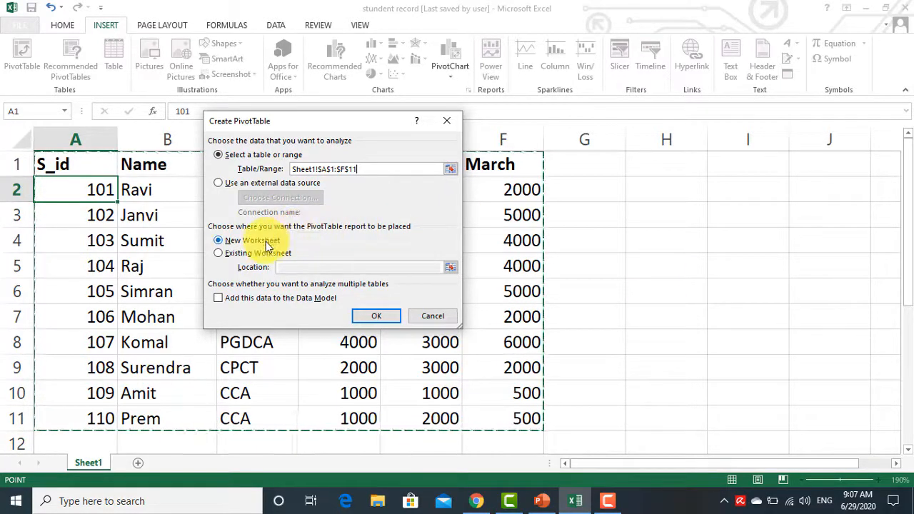
left_click(377, 317)
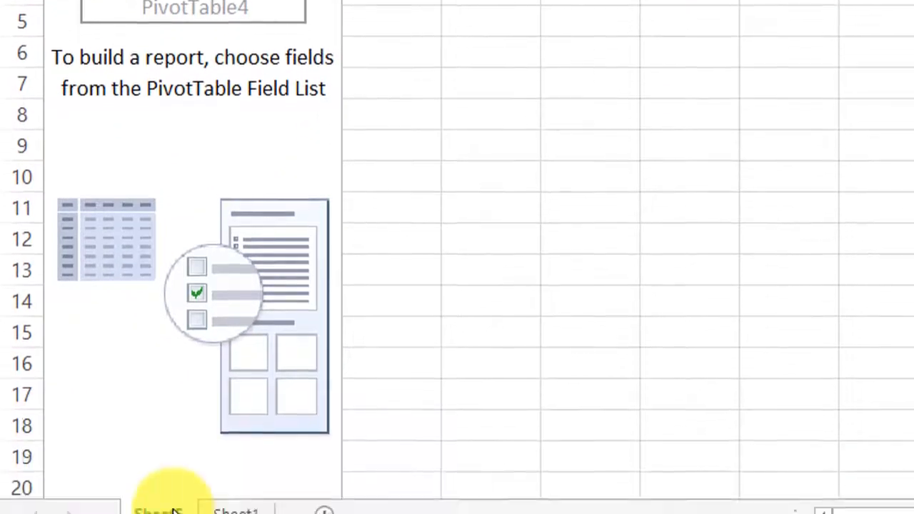
scroll(174, 464, "down", 1)
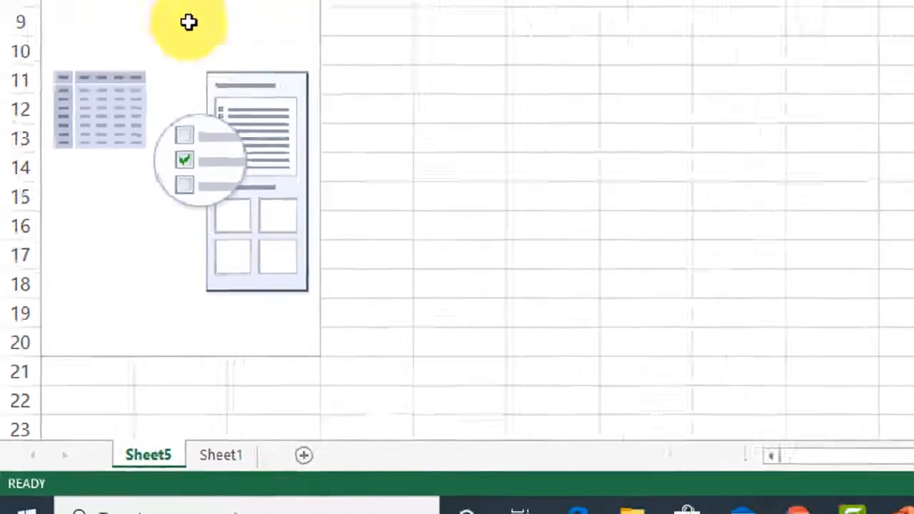
scroll(107, 214, "up", 2)
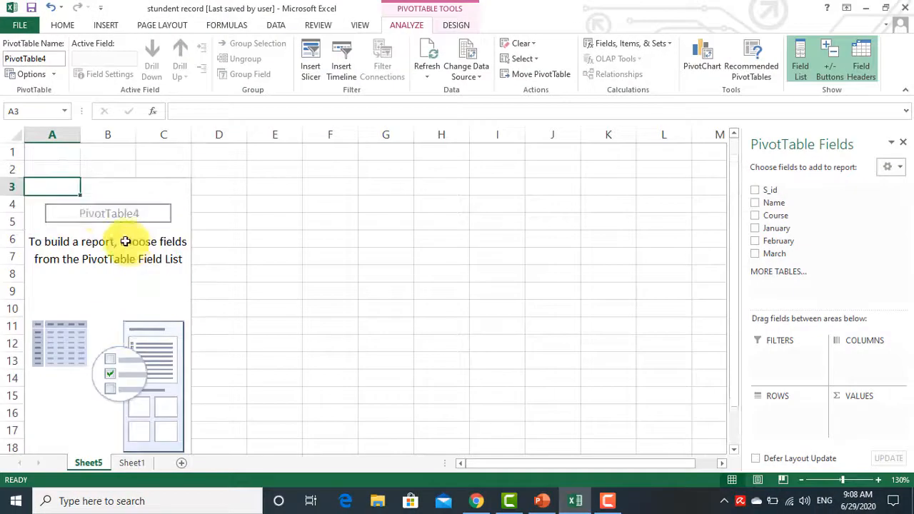
scroll(153, 323, "down", 2)
scroll(110, 182, "up", 2)
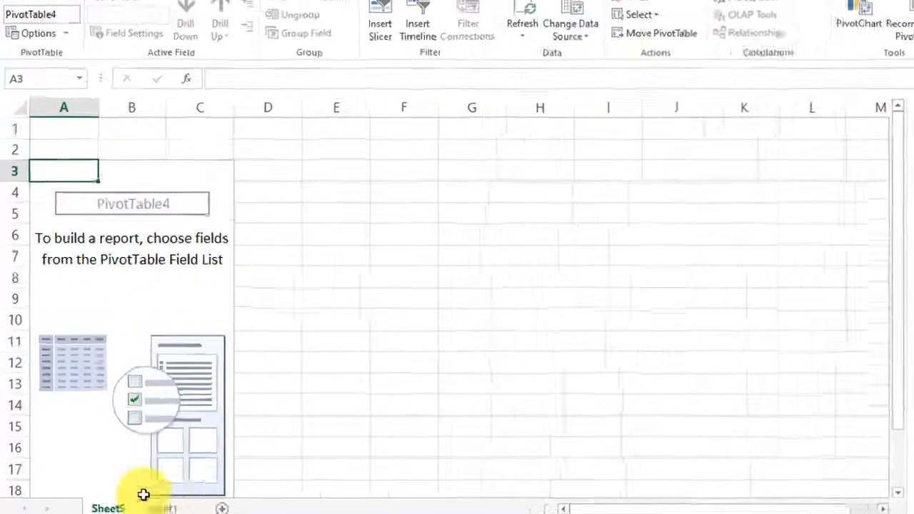
scroll(84, 411, "down", 1)
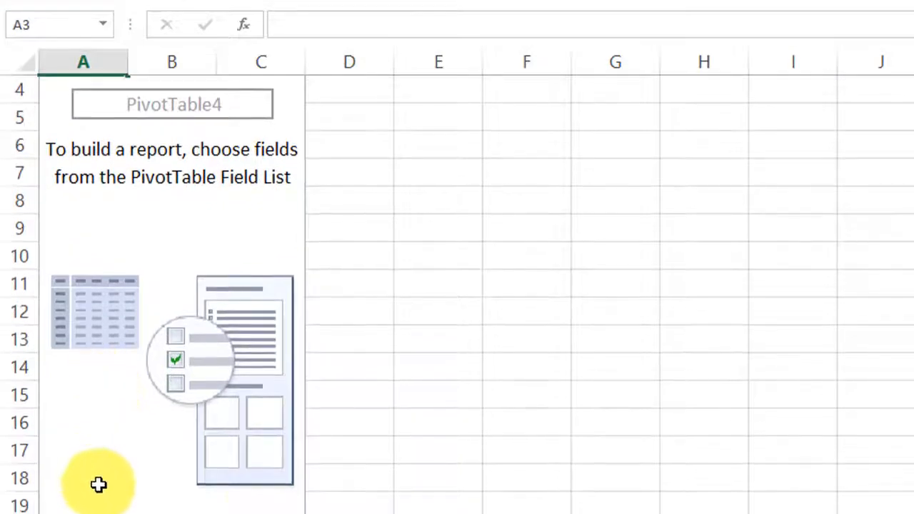
scroll(224, 366, "up", 1)
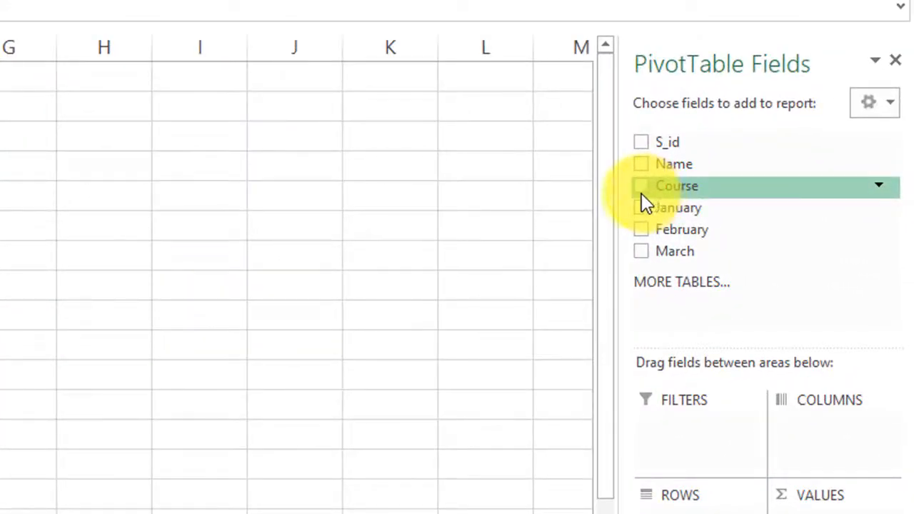
- Add Course to the PivotTable as row labels with January and the other two months, February and March, as summed values
left_click(645, 190)
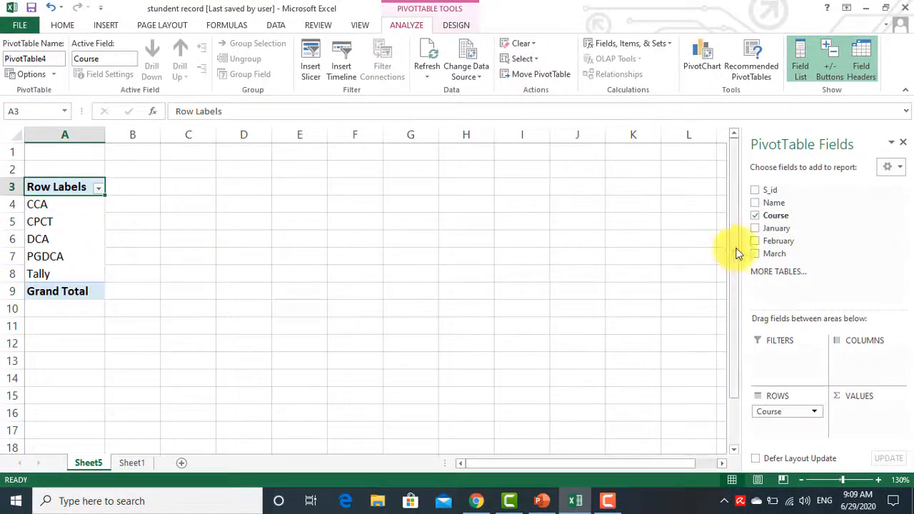
left_click(756, 229)
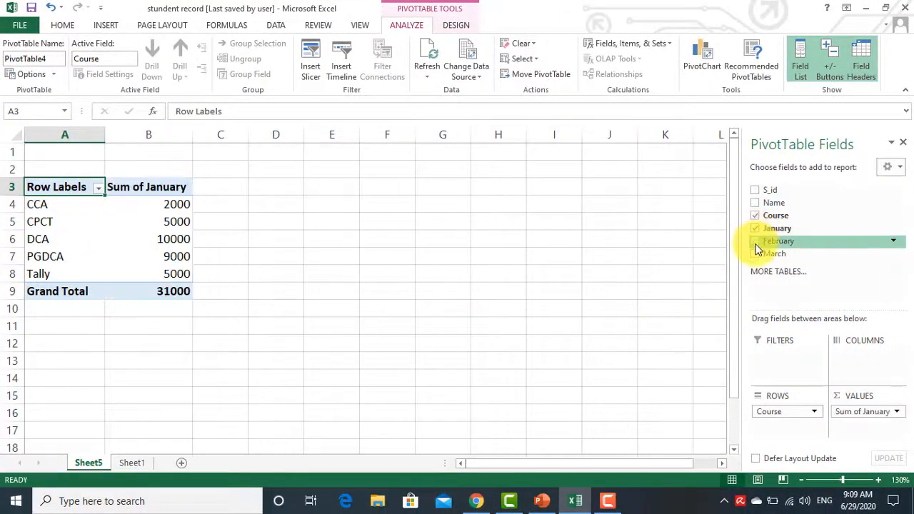
left_click(756, 254)
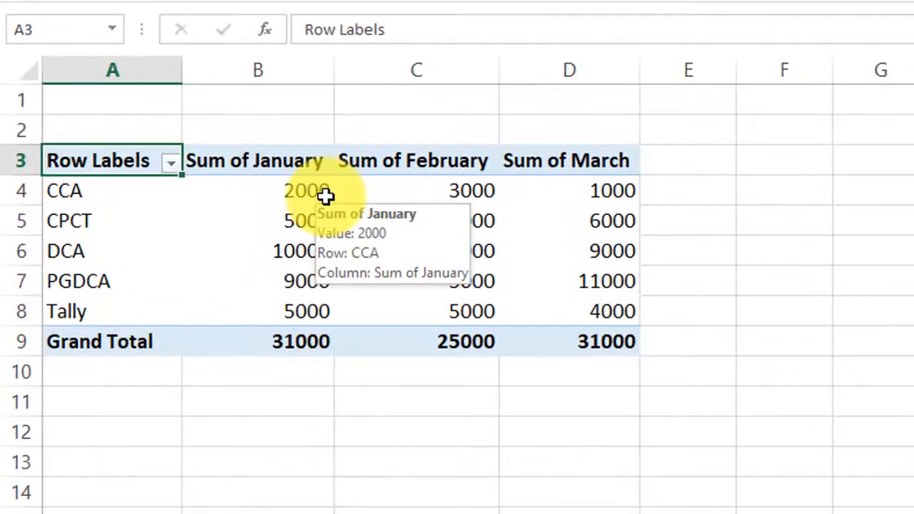
mouse_move(472, 189)
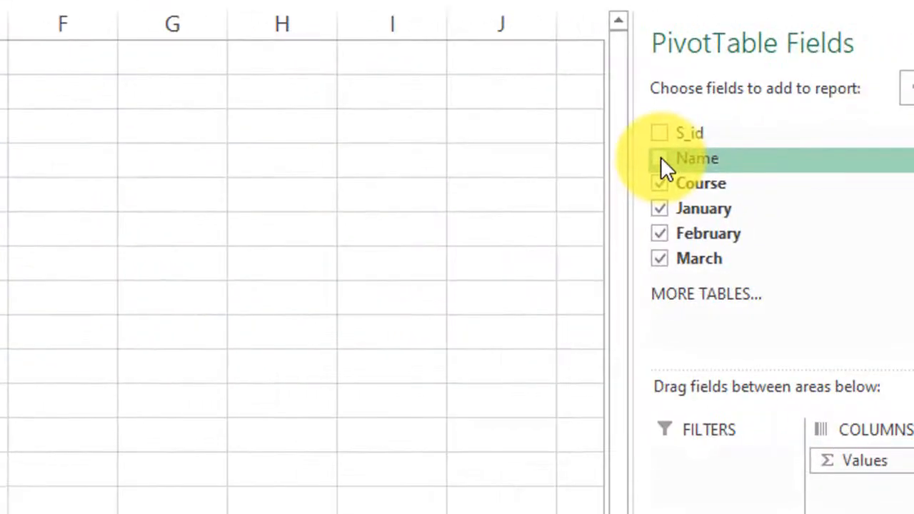
- Add the Name field to the PivotTable rows beneath Course and review the student breakdown within each course
left_click(659, 158)
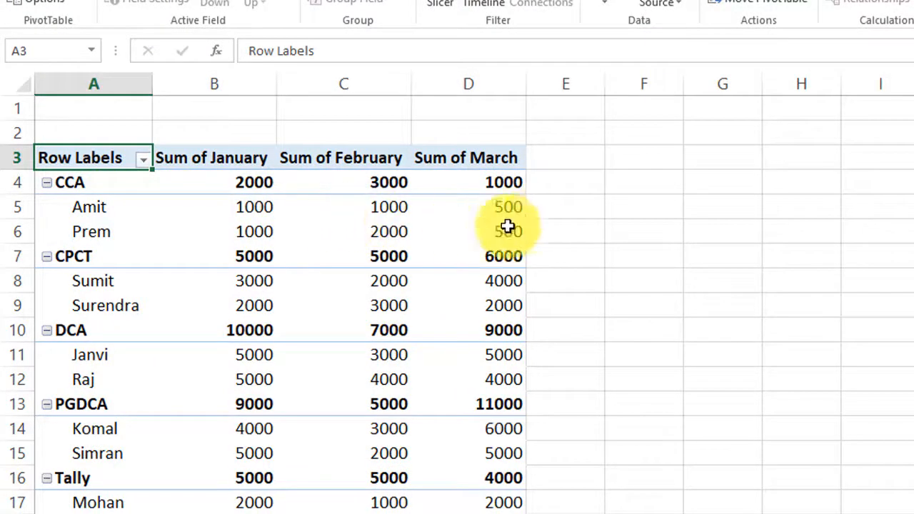
mouse_move(520, 241)
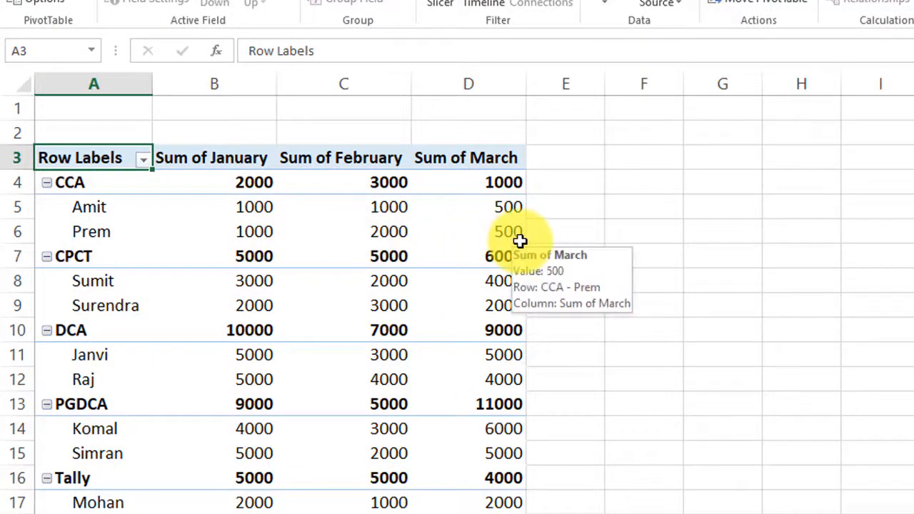
scroll(149, 296, "down", 1)
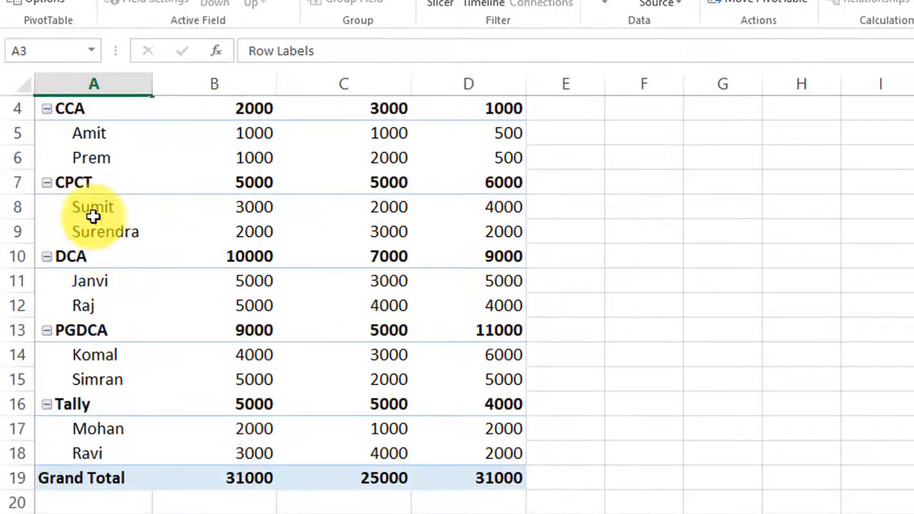
scroll(98, 457, "up", 1)
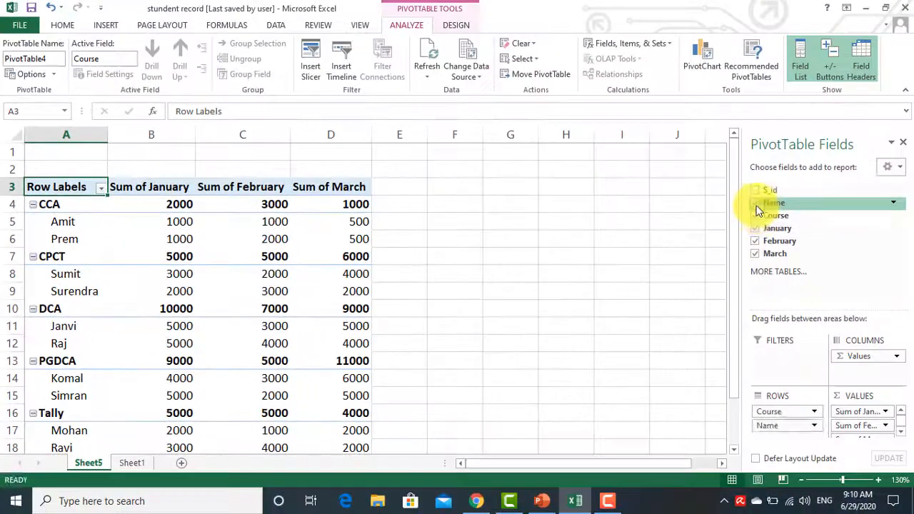
- Remove the Name, Course, January, February and March fields from the PivotTable
left_click(755, 203)
left_click(755, 216)
left_click(755, 229)
left_click(755, 242)
left_click(755, 253)
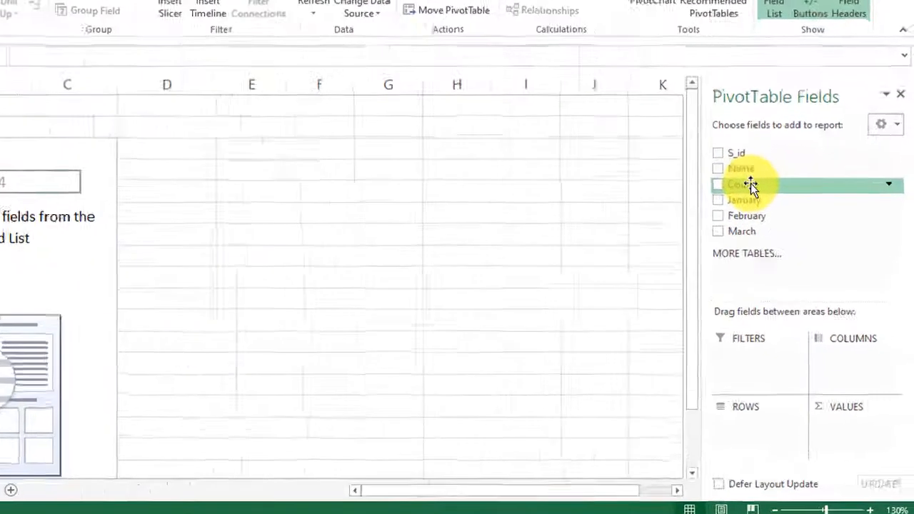
- Rebuild the PivotTable with Course as the report filter, Name as rows, and January, February and March as summed values
left_click_drag(783, 217, 781, 356)
left_click_drag(640, 356, 640, 358)
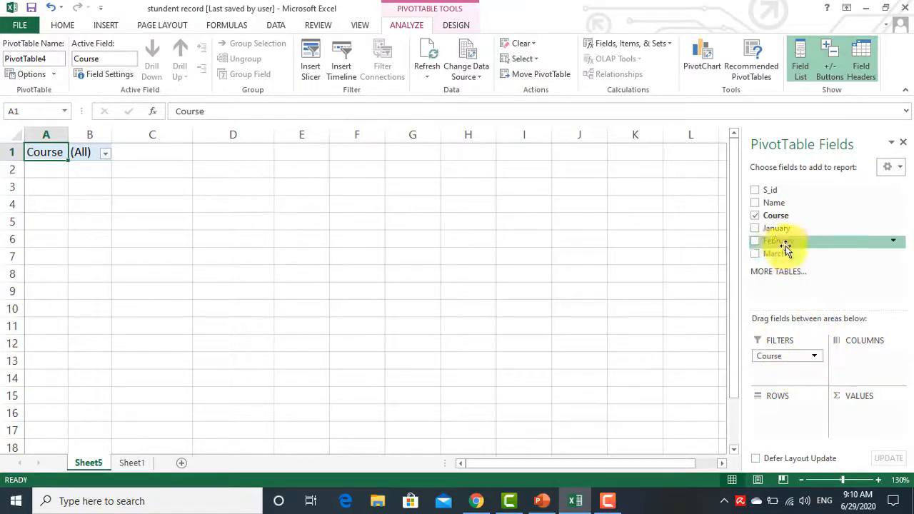
left_click_drag(774, 203, 793, 412)
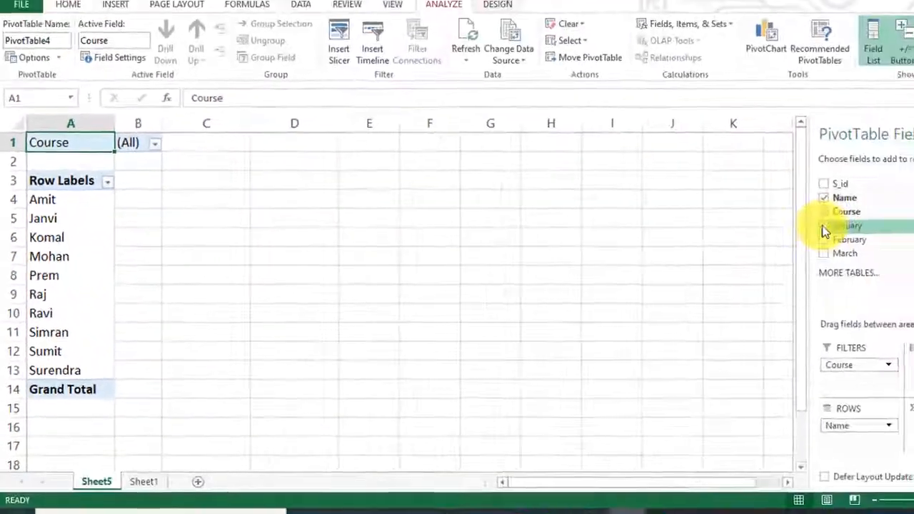
left_click(817, 226)
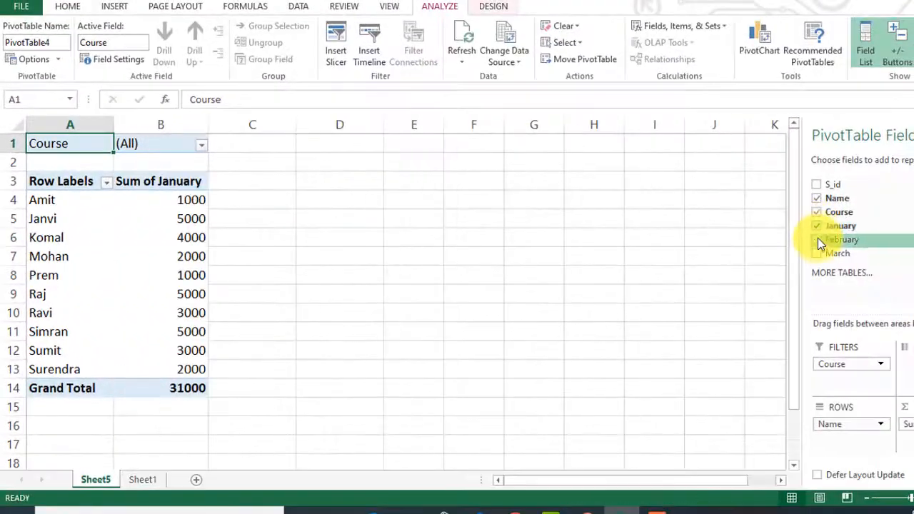
left_click(817, 239)
left_click(817, 254)
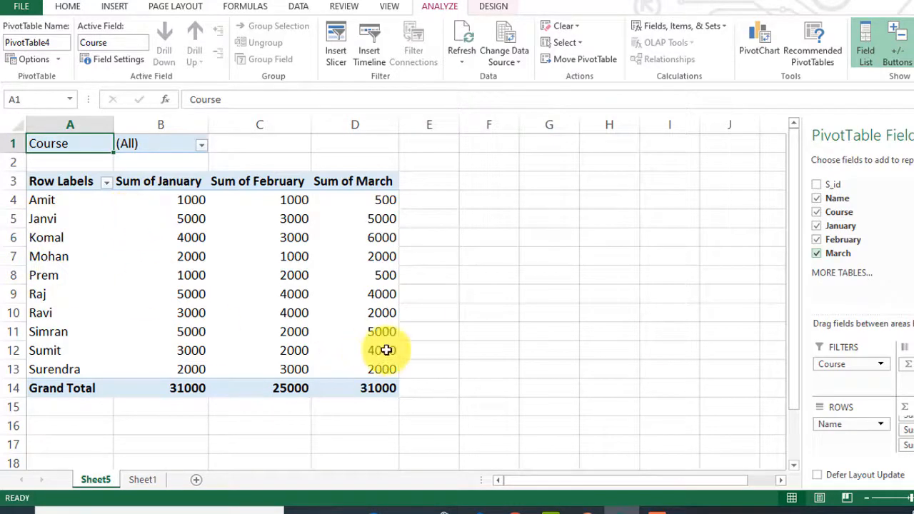
- Filter the PivotTable report to show only the CCA course
left_click(202, 147)
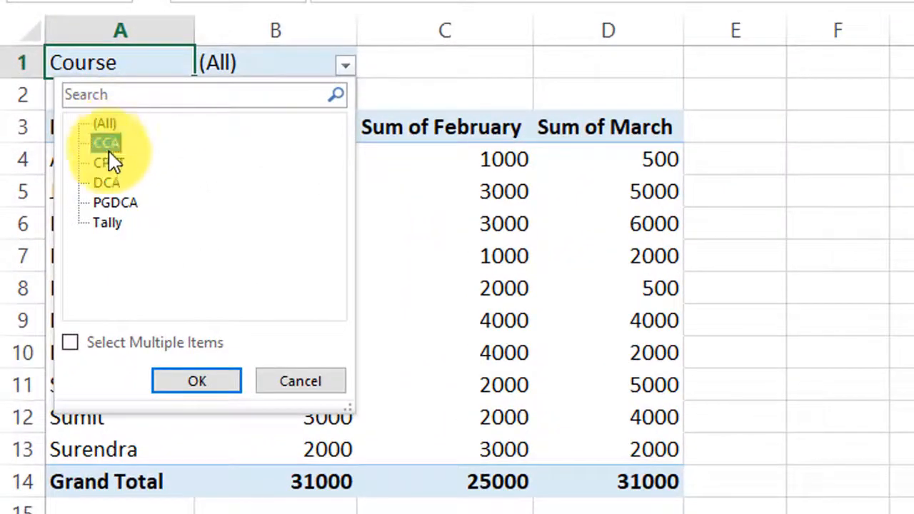
left_click(203, 381)
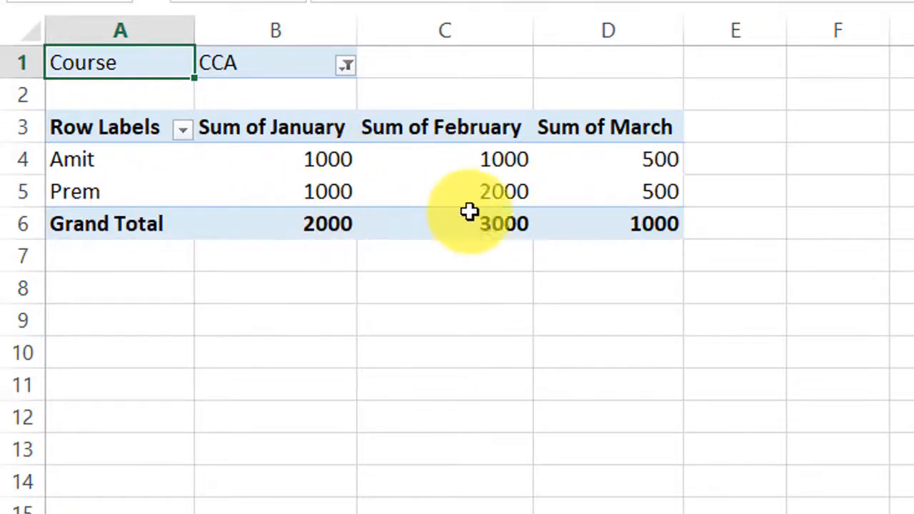
mouse_move(679, 213)
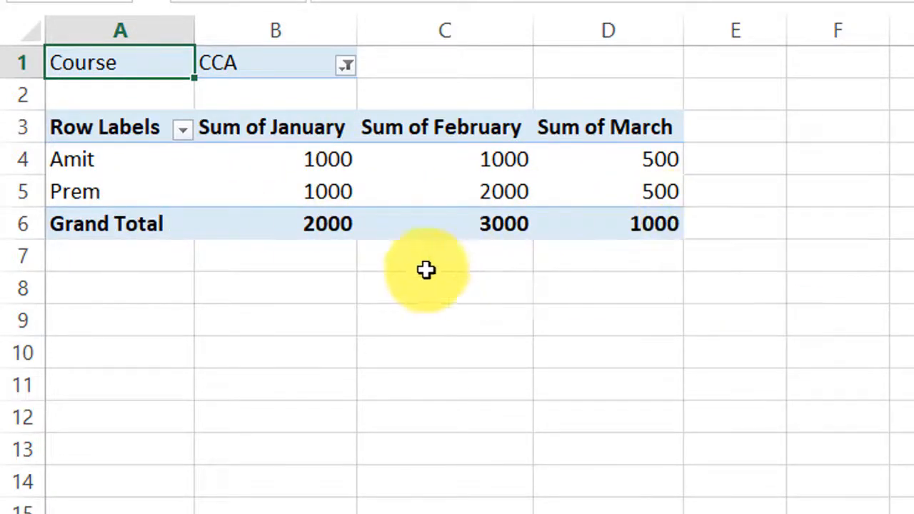
- Change the Course report filter to DCA and review the monthly sums for its students
left_click(345, 66)
left_click(110, 184)
left_click(179, 383)
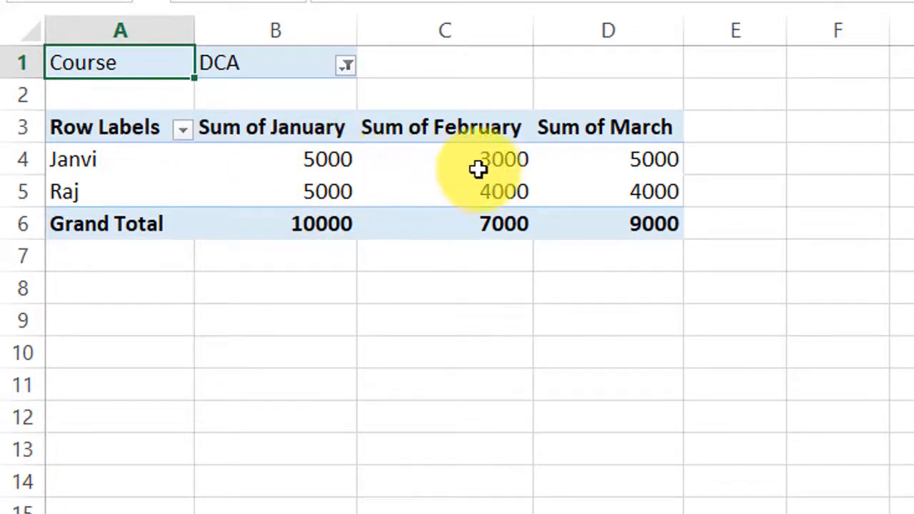
mouse_move(675, 172)
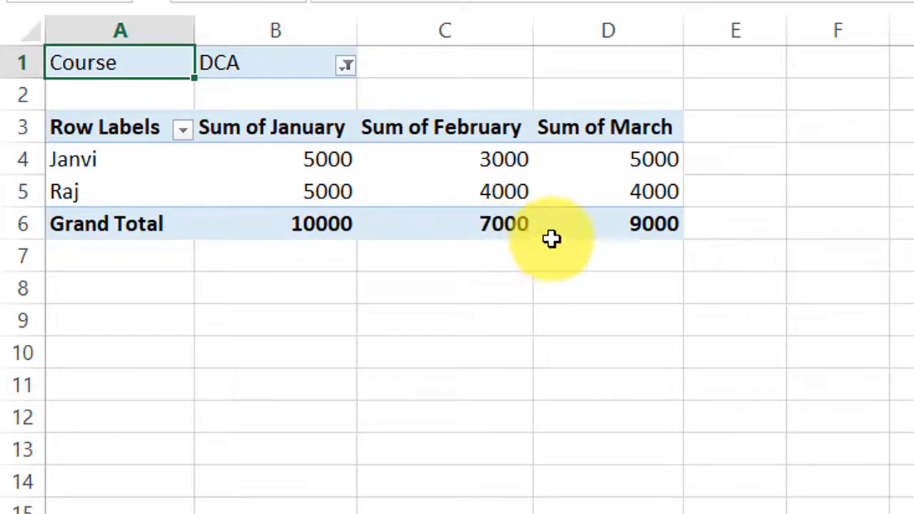
mouse_move(658, 239)
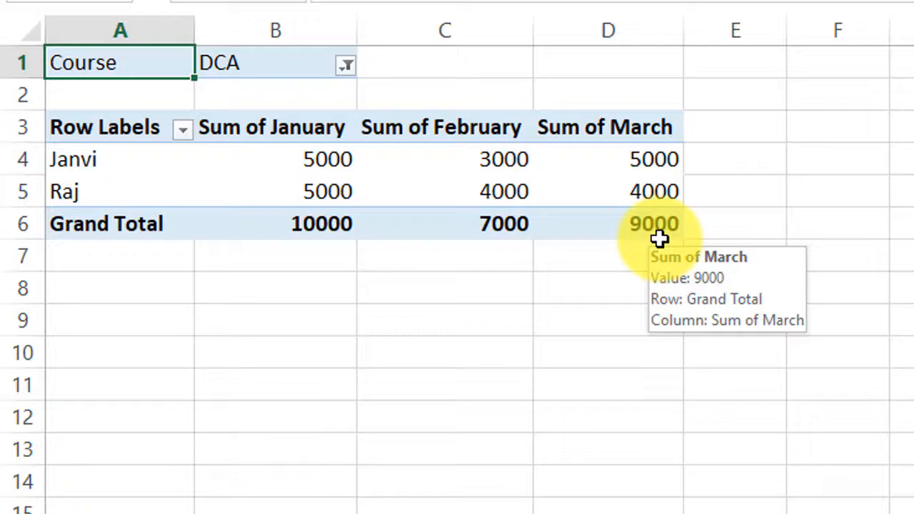
- Allow multiple items in the Course report filter and apply it to both DCA and PGDCA
left_click(346, 65)
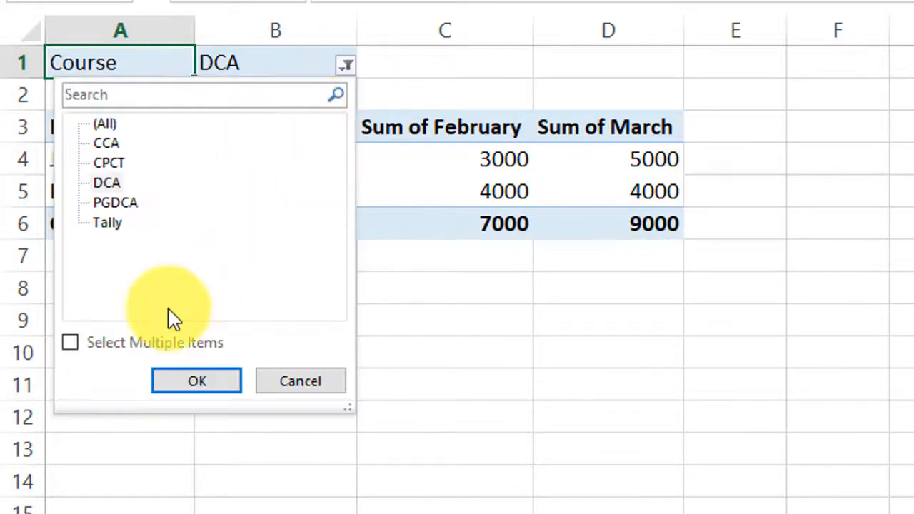
left_click(103, 349)
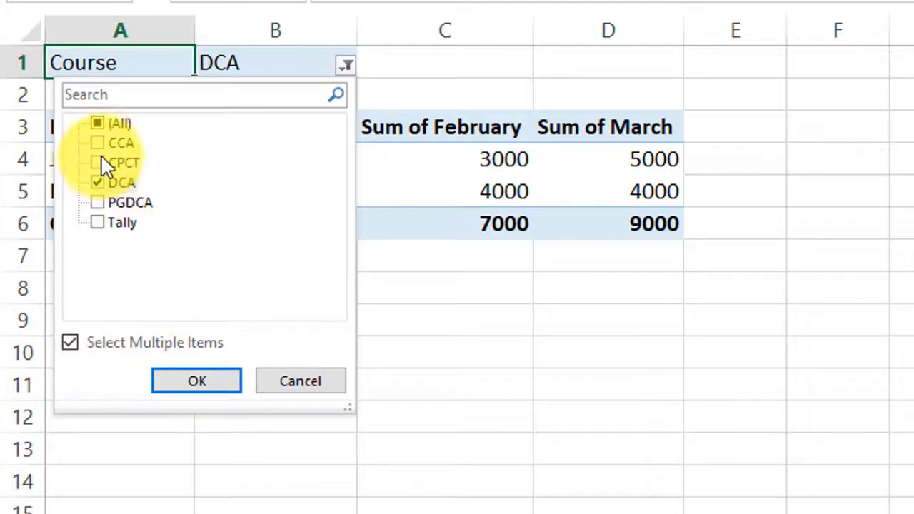
left_click(100, 223)
left_click(97, 223)
left_click(101, 201)
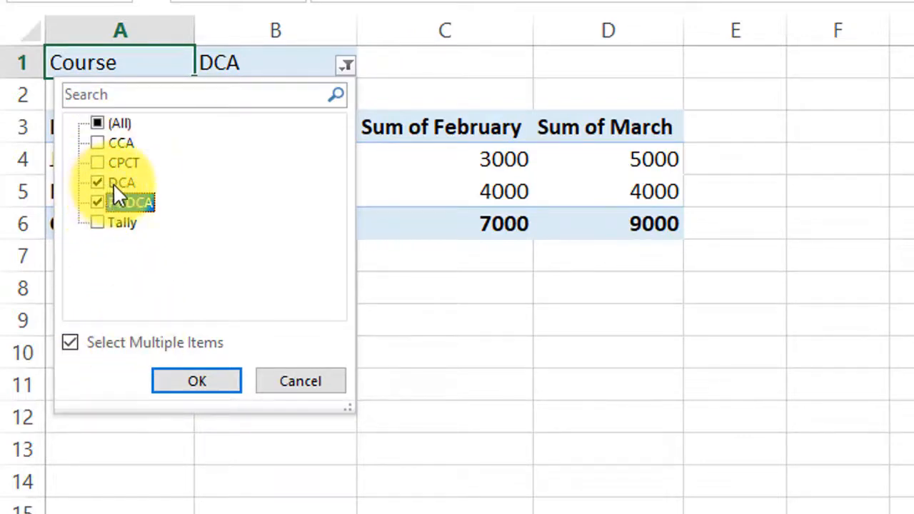
left_click(197, 384)
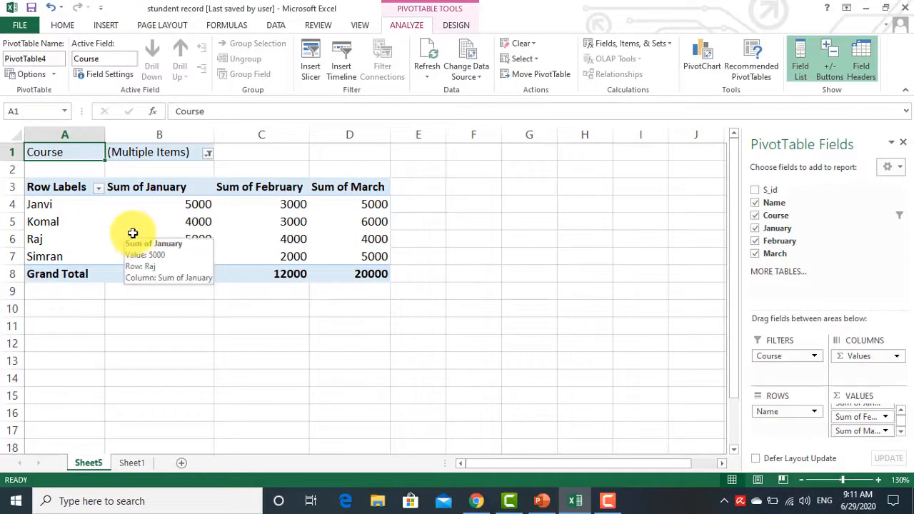
- Clear the PivotTable layout by removing March, February, January, Course and Name from the report
left_click(757, 253)
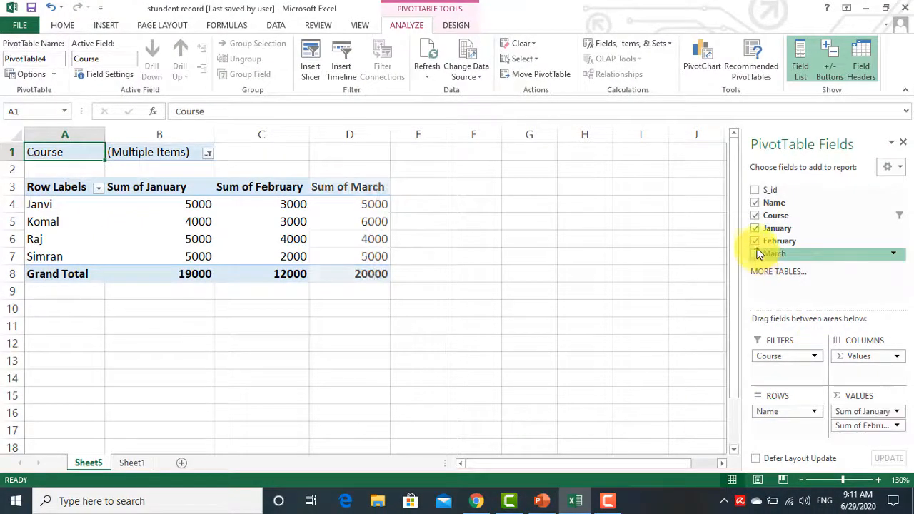
left_click(758, 241)
left_click(757, 227)
left_click(757, 215)
left_click(758, 204)
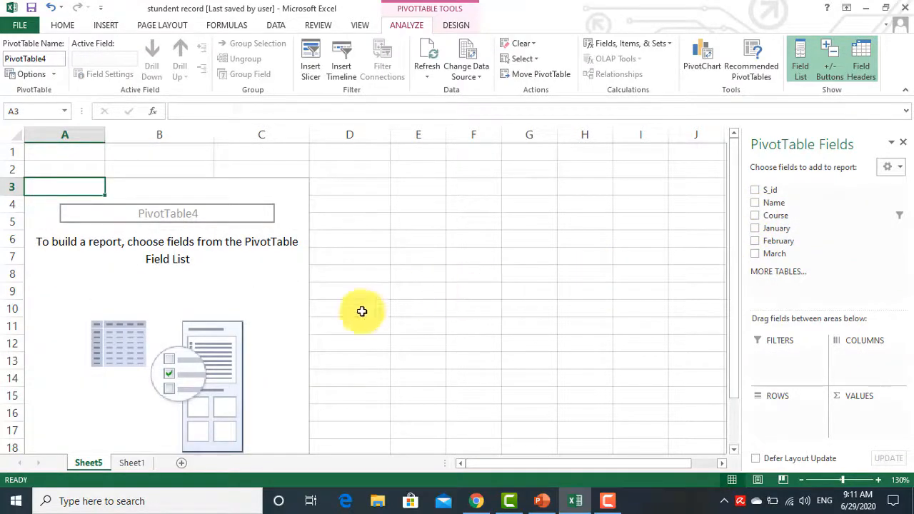
- Return to the source data on Sheet1 and widen the empty column G beside March
left_click(132, 462)
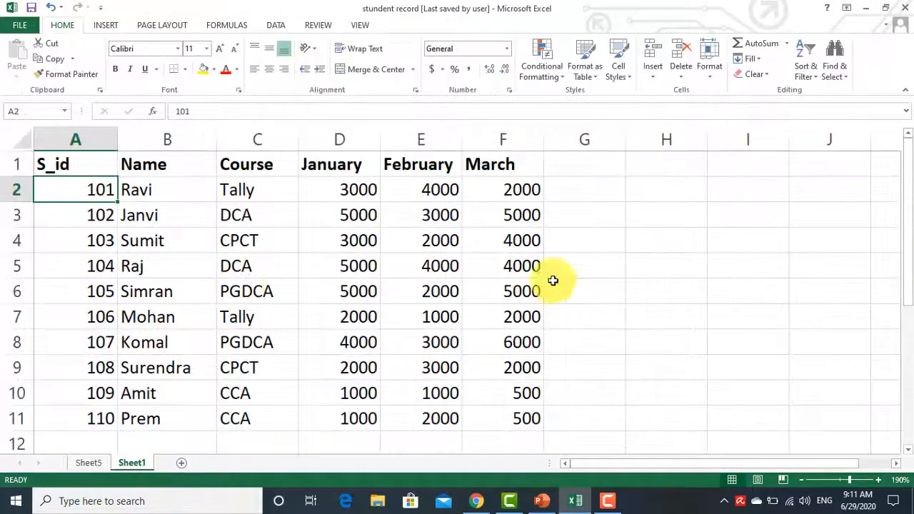
left_click(590, 165)
left_click_drag(626, 140, 683, 142)
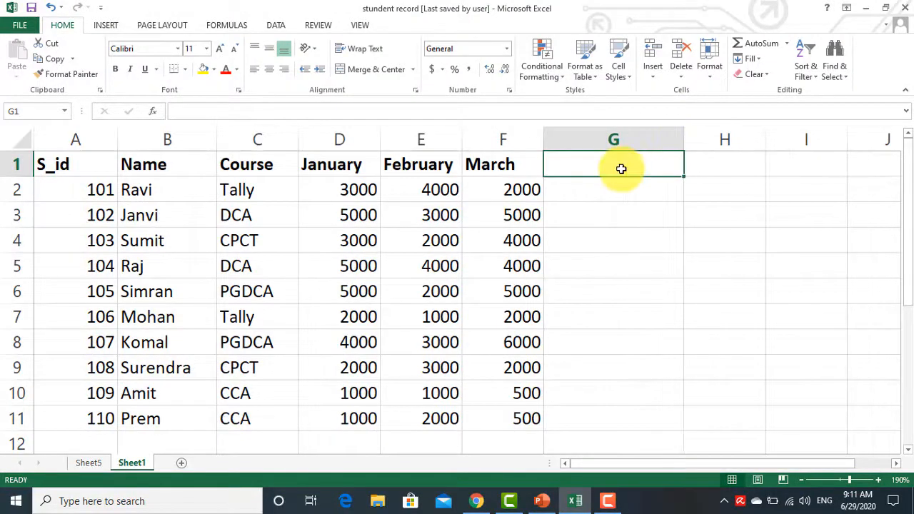
- Enter the heading Total Deposit in cell G1
type("O")
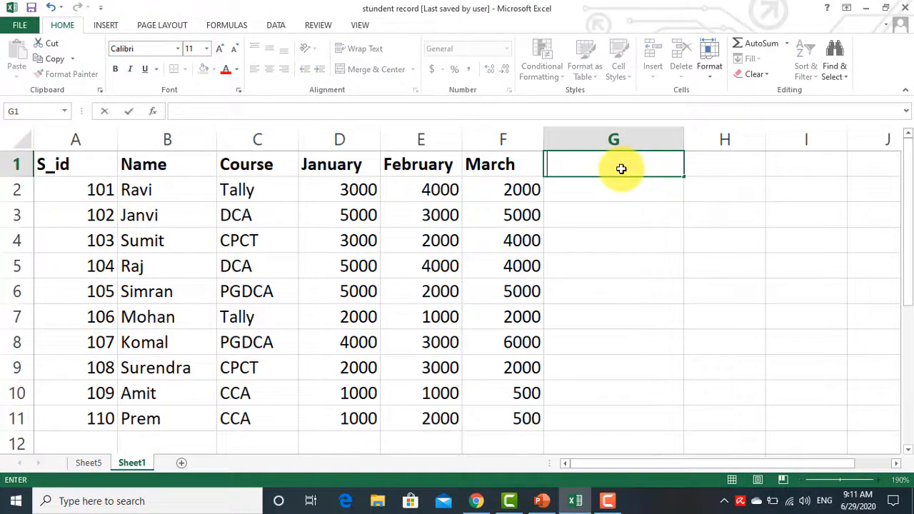
type("tOTA")
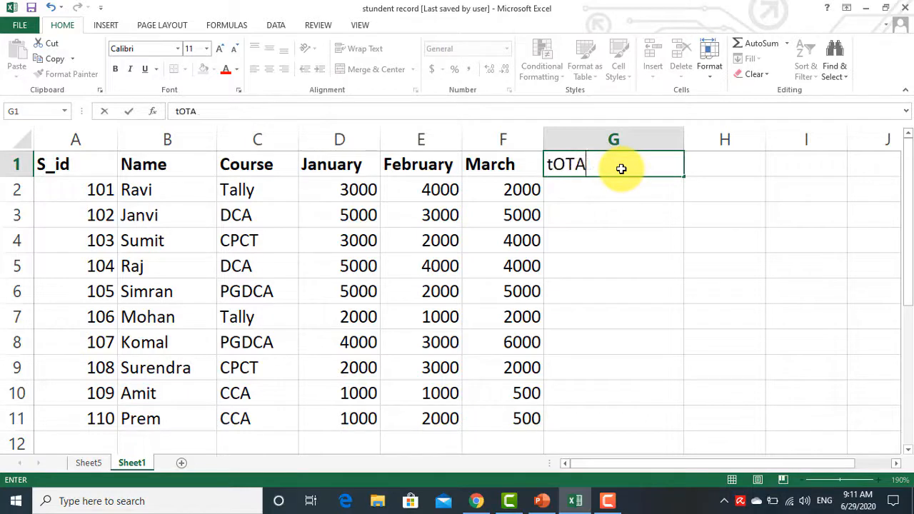
key("BackSpace")
key("BackSpace")
key("BackSpace")
key("BackSpace")
key("BackSpace")
key("BackSpace")
type("Total")
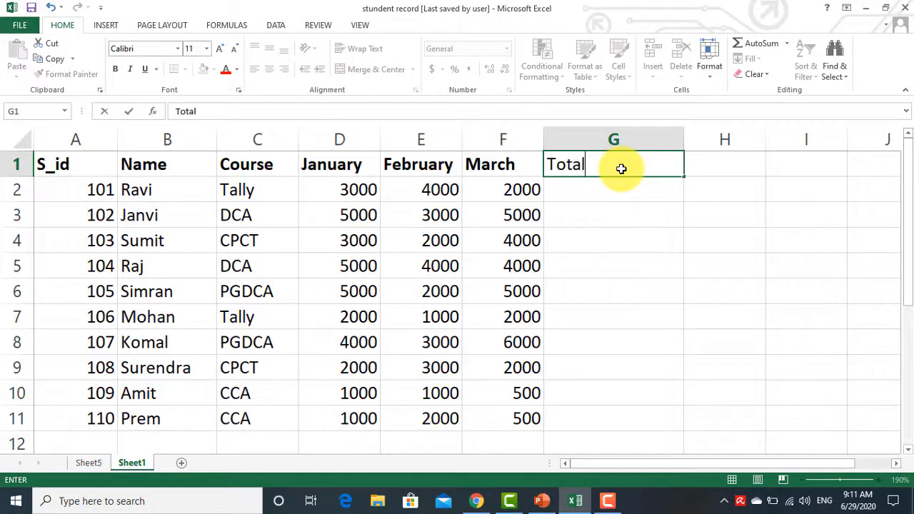
type(" Deposy")
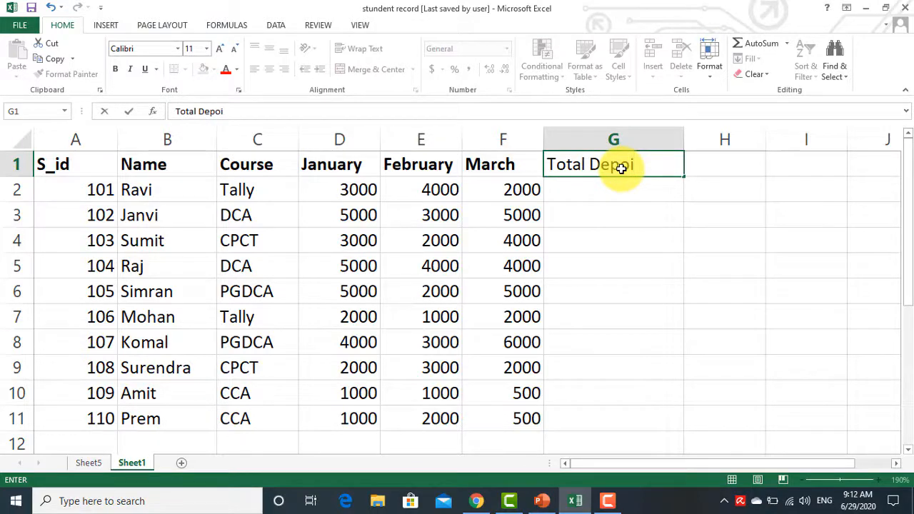
type("t")
key("Return")
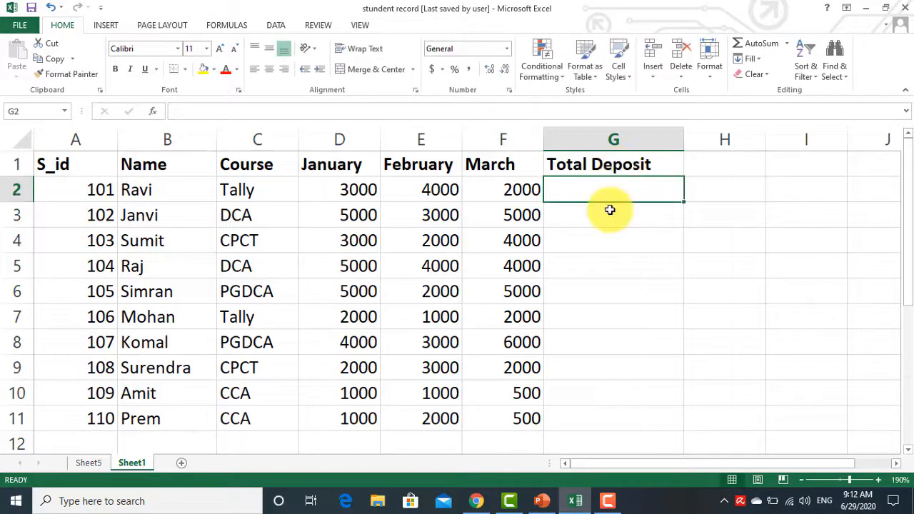
- Total the January, February and March deposits of row 2 in G2 with AutoSum
left_click_drag(609, 198, 366, 196)
left_click(774, 46)
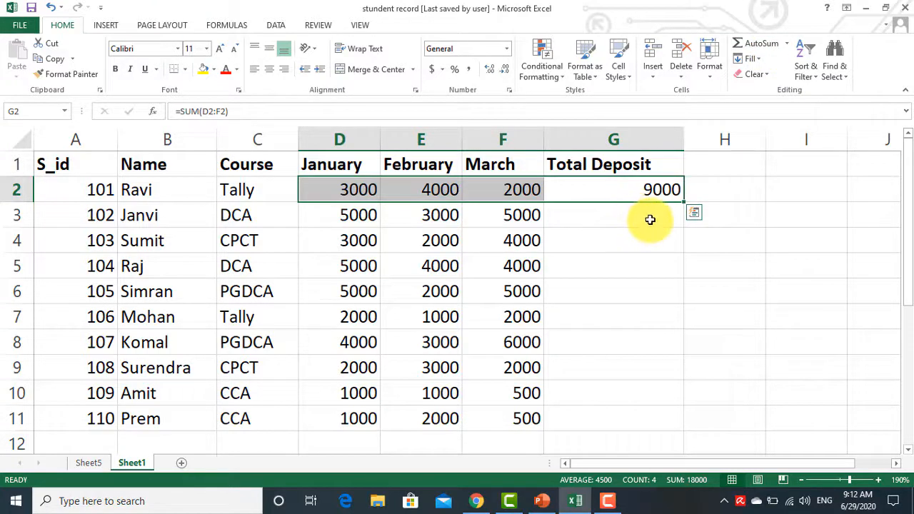
left_click(671, 188)
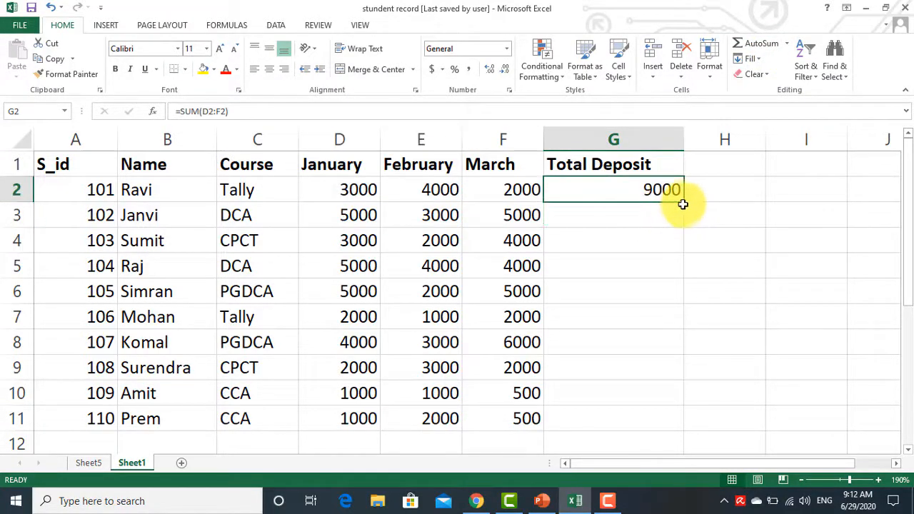
left_click_drag(685, 203, 670, 437)
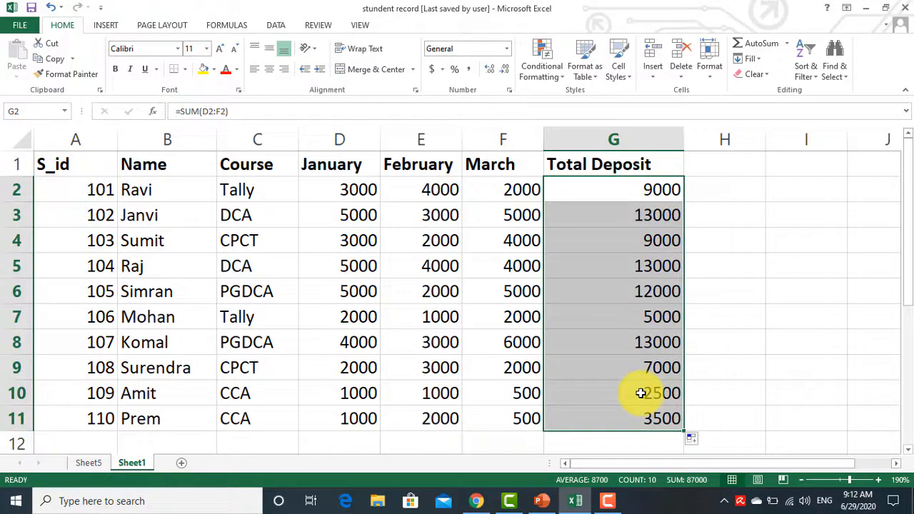
key("ctrl+z")
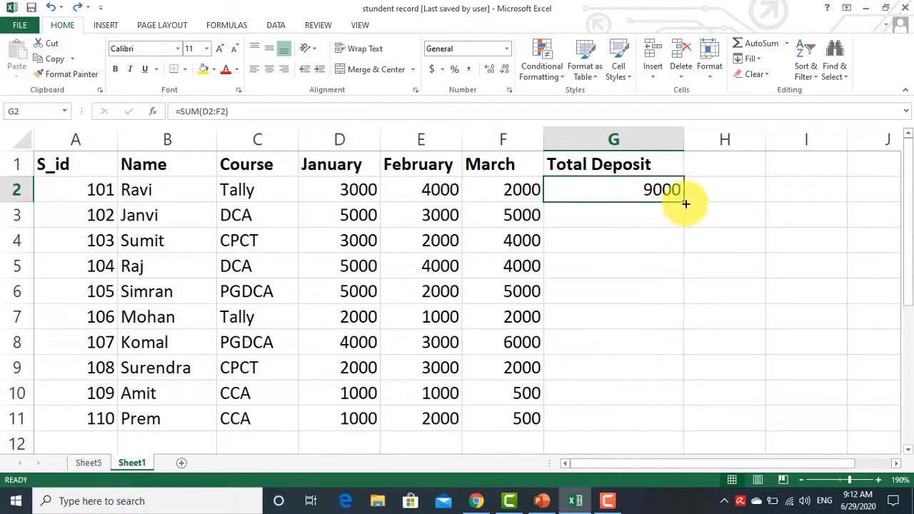
left_click_drag(684, 203, 667, 441)
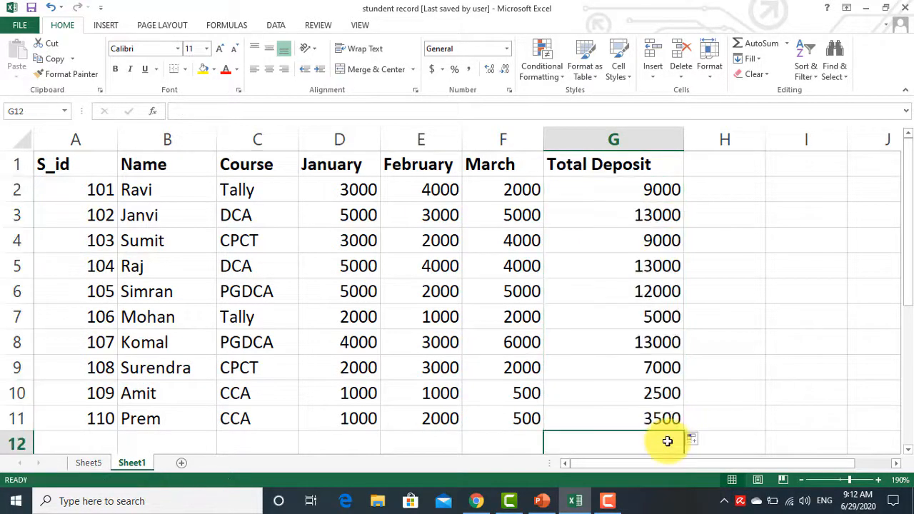
key("ctrl+z")
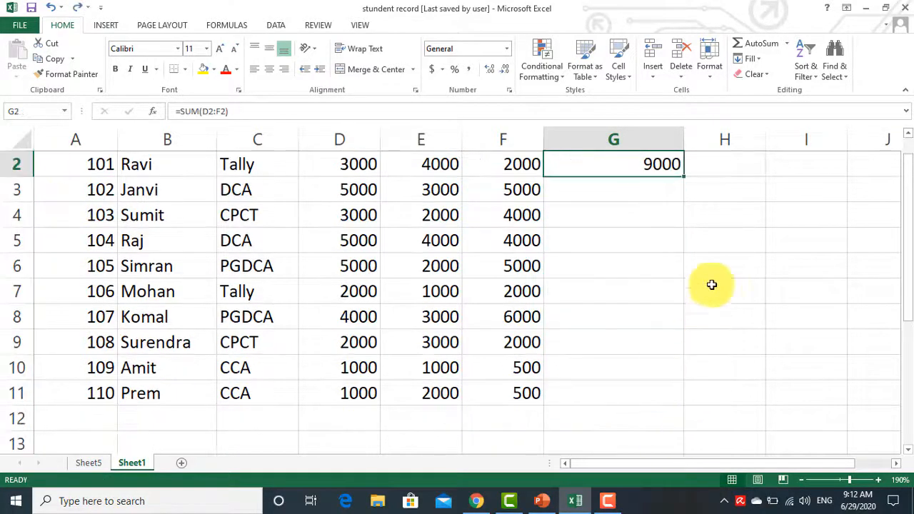
- Fill the SUM formula from G2 down the Total Deposit column to G11
double_click(683, 176)
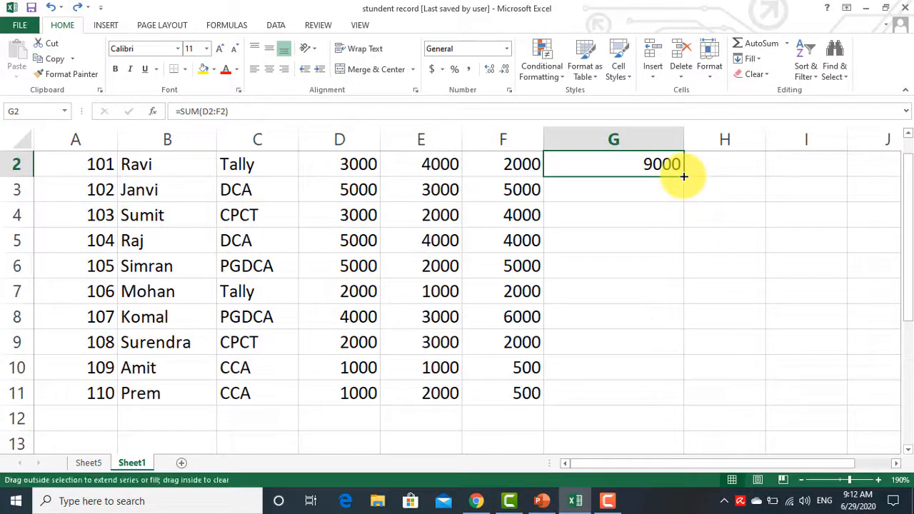
scroll(657, 402, "up", 1)
left_click(742, 213)
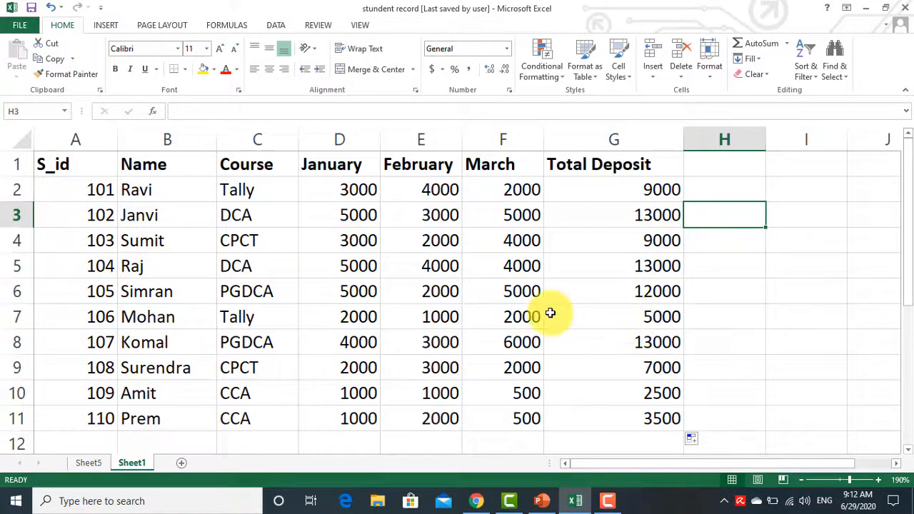
- Create another PivotTable on a new worksheet from the Sheet1 range A1:G11, including the Total Deposit column
left_click(91, 463)
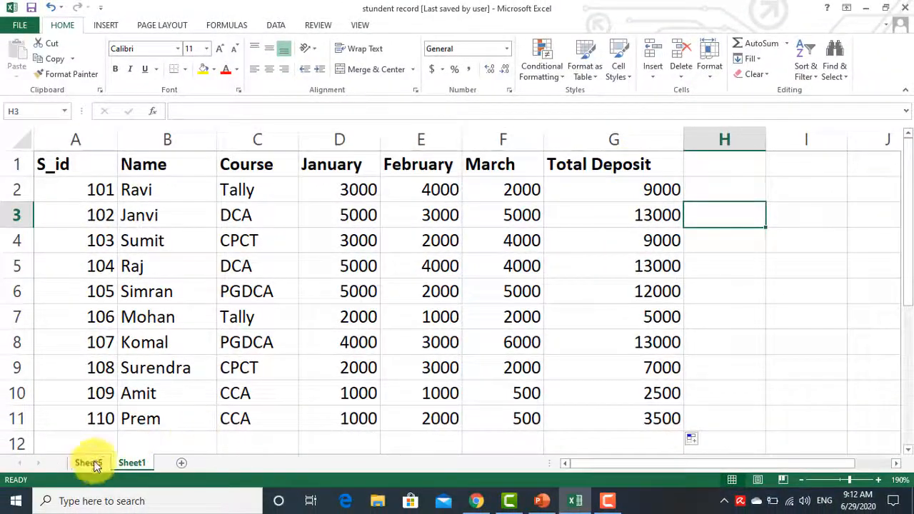
left_click(95, 464)
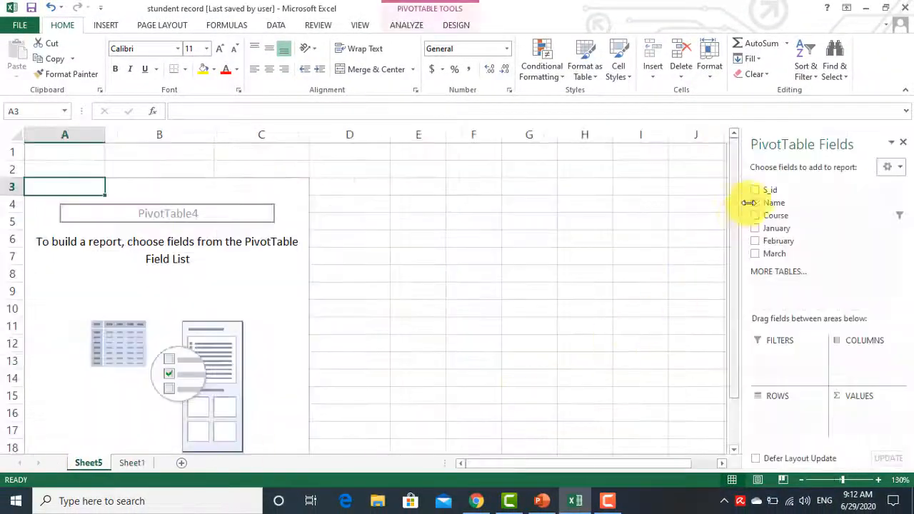
left_click(131, 463)
left_click_drag(78, 171, 572, 422)
left_click(106, 27)
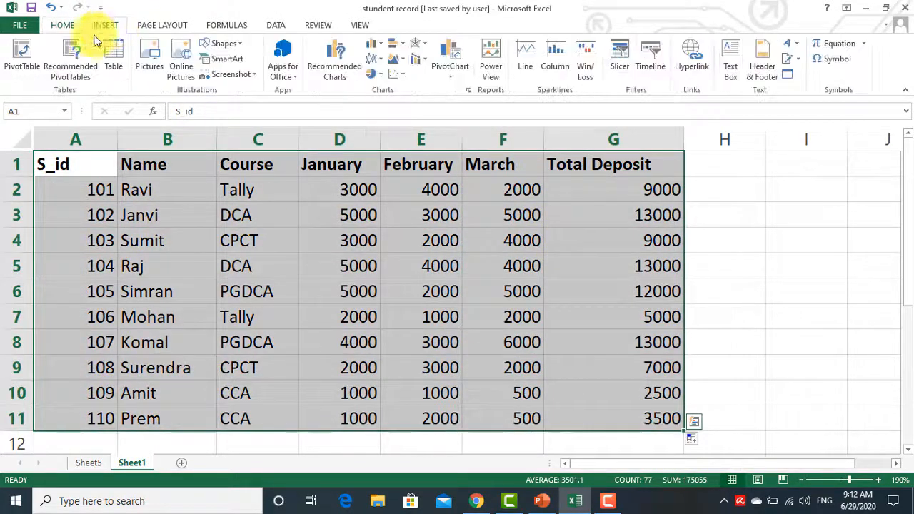
left_click(22, 56)
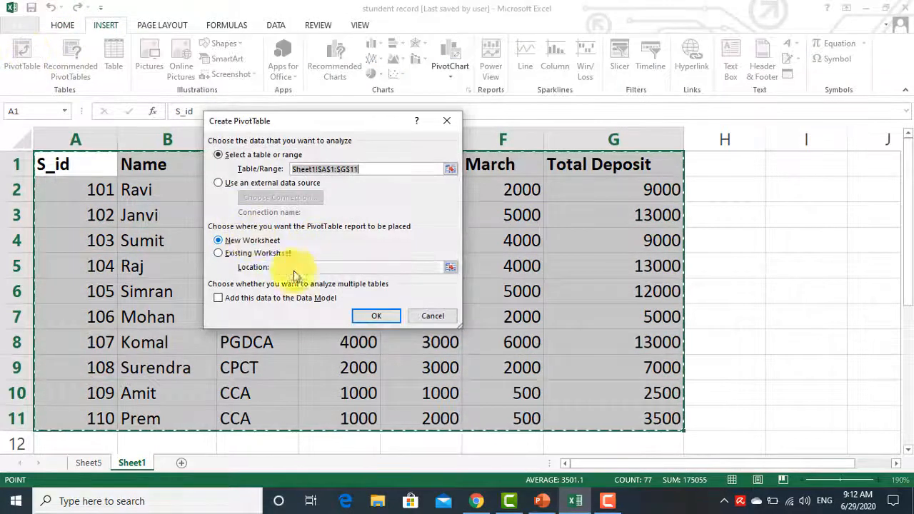
left_click(375, 315)
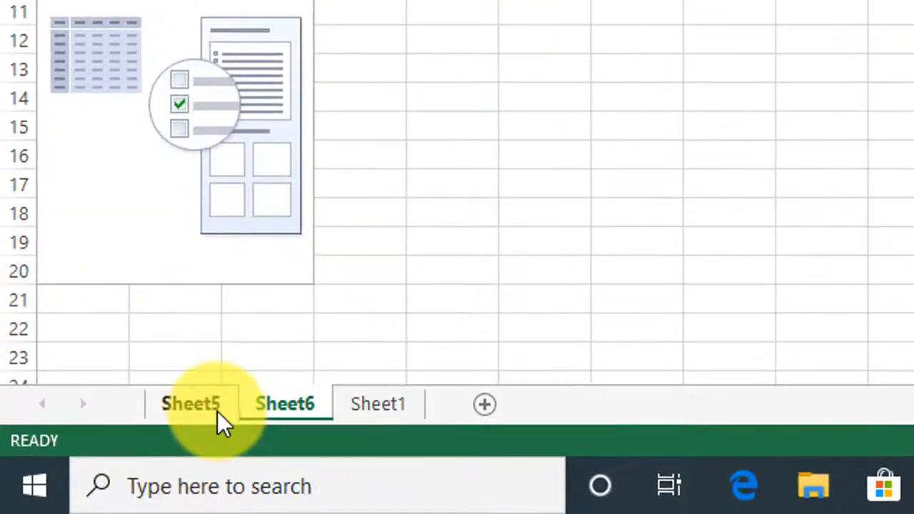
- Compare the PivotTable field lists on Sheet5 and Sheet6
left_click(218, 411)
left_click(266, 410)
left_click(214, 411)
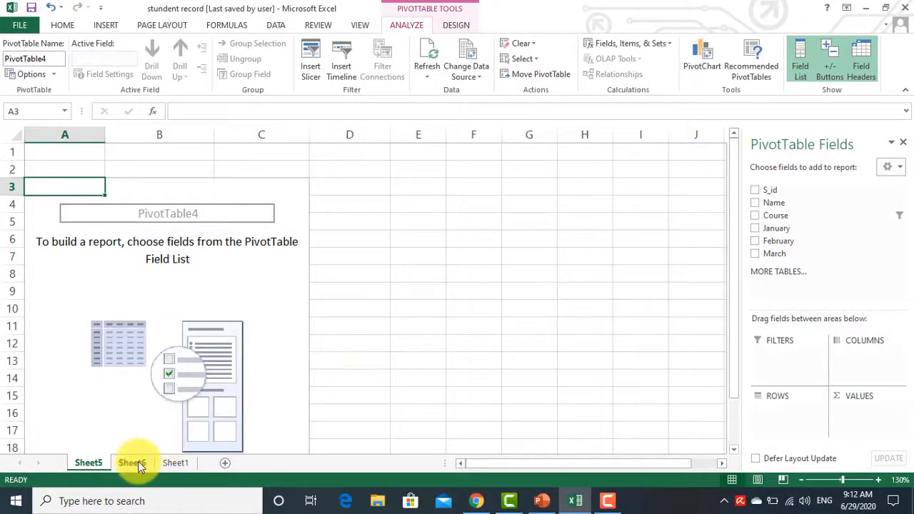
left_click(132, 463)
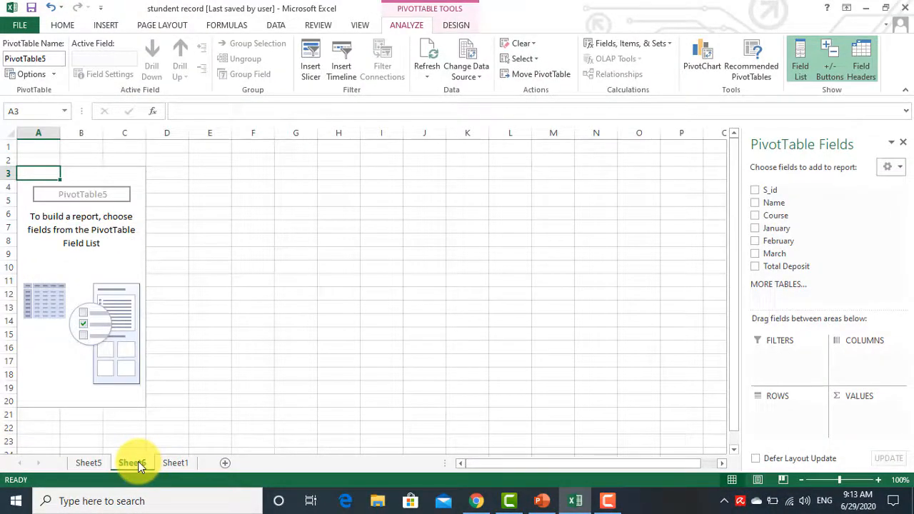
- Delete the Sheet6 worksheet together with its PivotTable
right_click(139, 465)
left_click(175, 322)
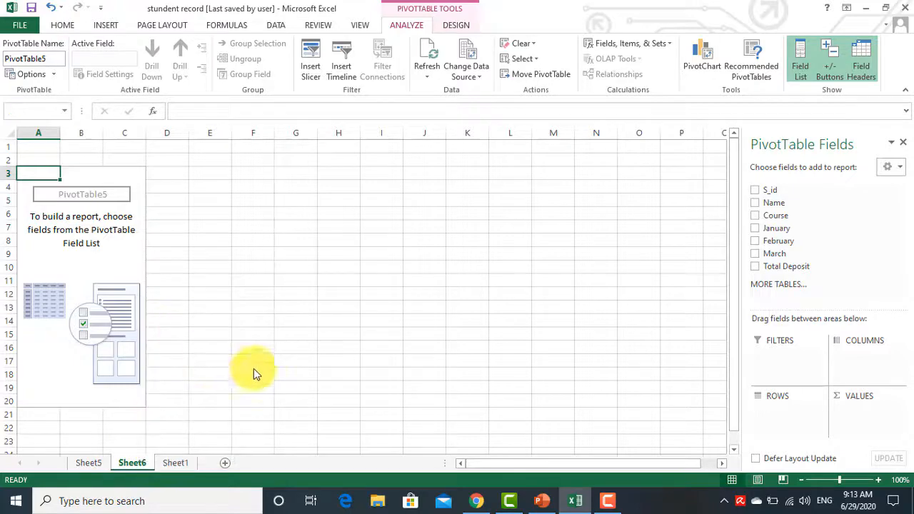
left_click(427, 286)
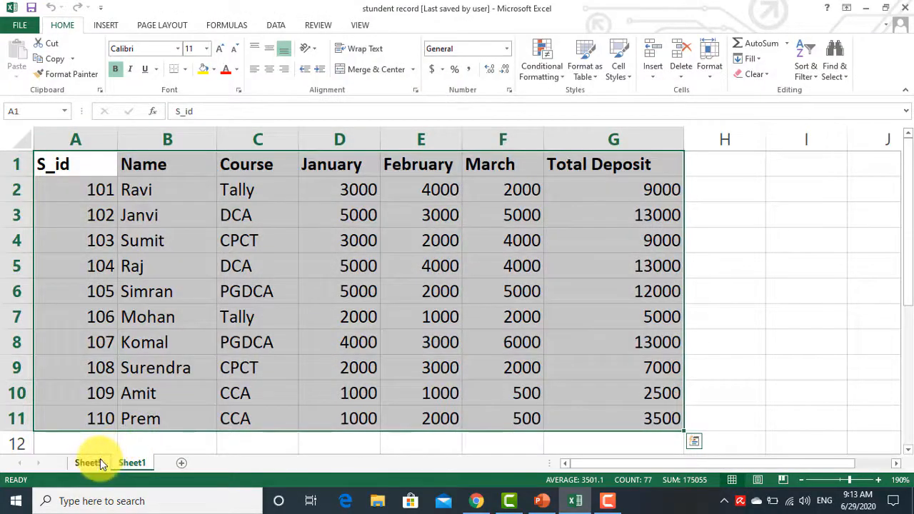
- Open Sheet5 and compare the PivotTable tools offered when a cell inside and outside the report area is selected
left_click(100, 464)
left_click(257, 289)
scroll(265, 301, "down", 1)
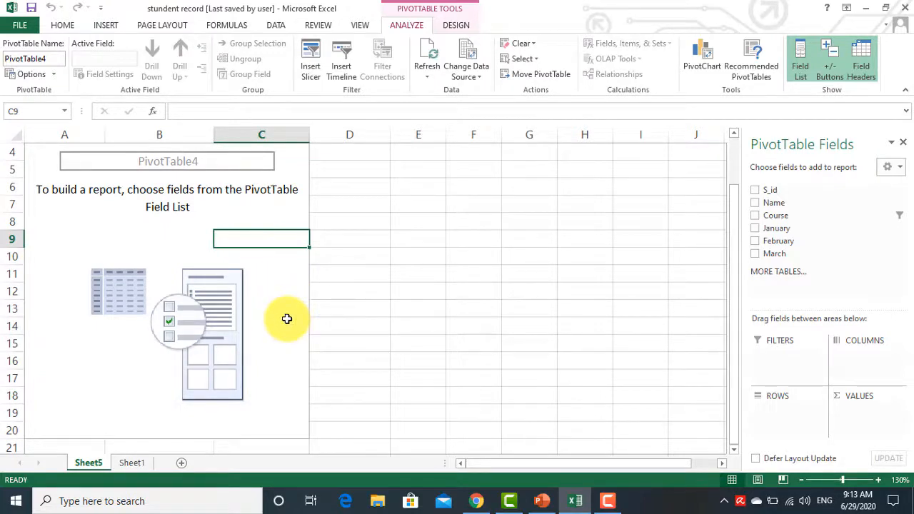
scroll(273, 291, "up", 1)
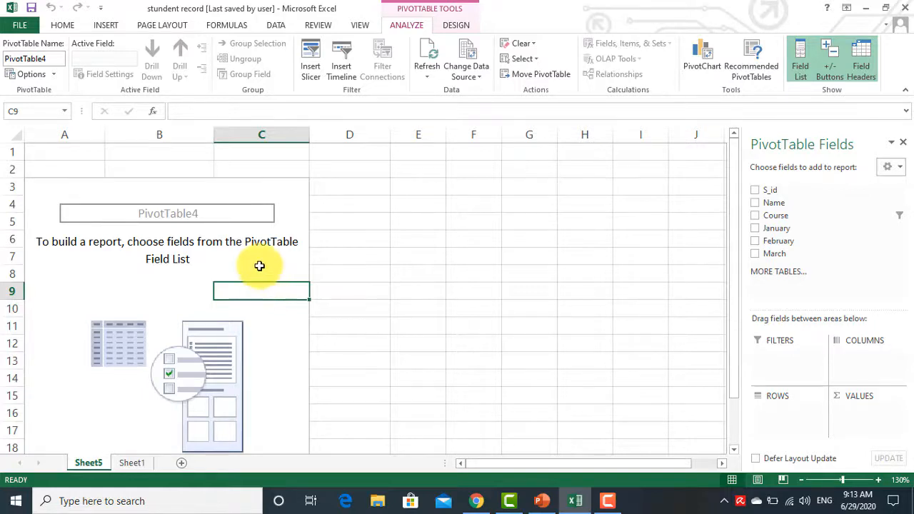
left_click(259, 270)
scroll(268, 278, "down", 1)
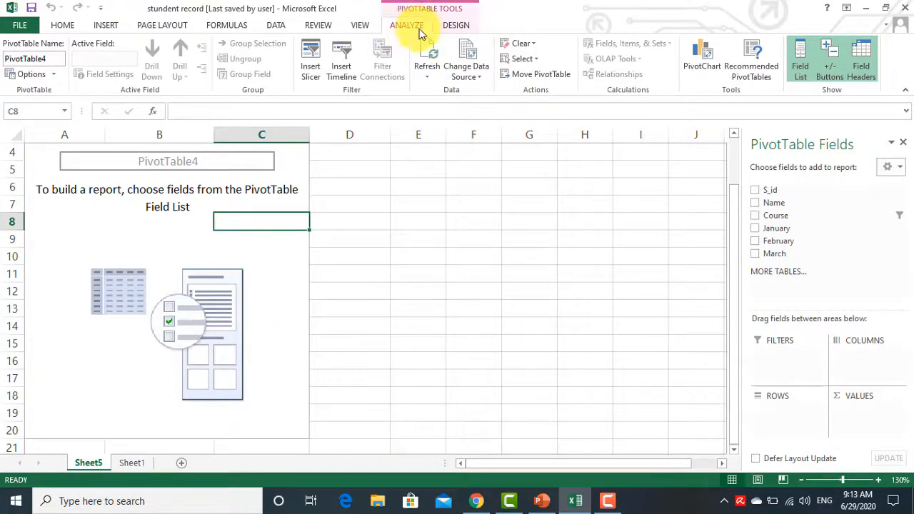
left_click(375, 259)
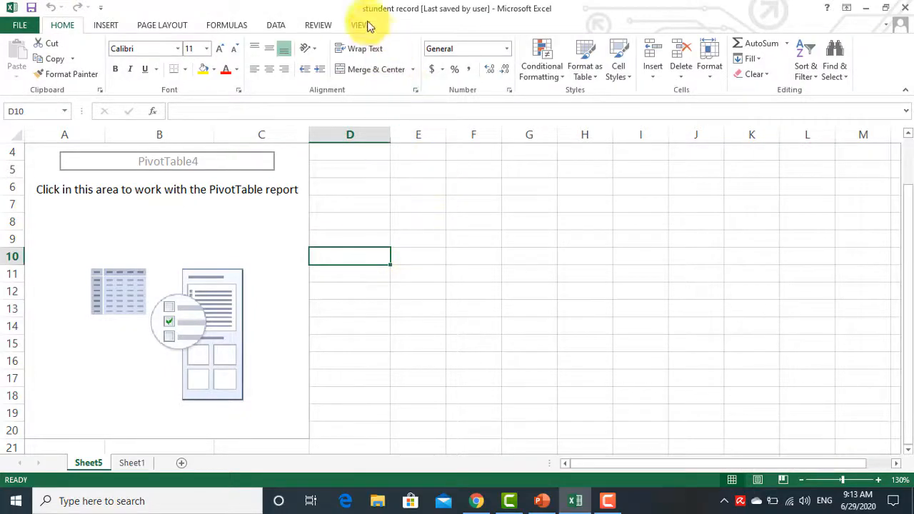
left_click(258, 222)
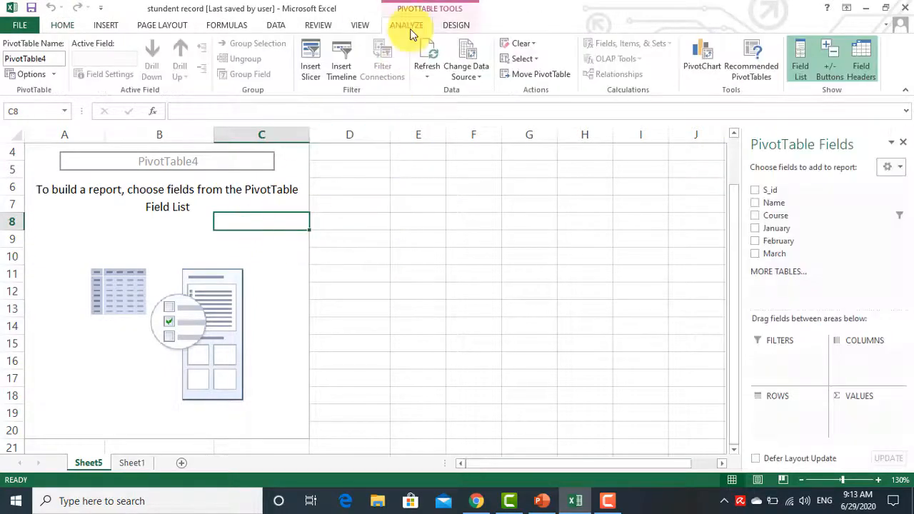
left_click(383, 257)
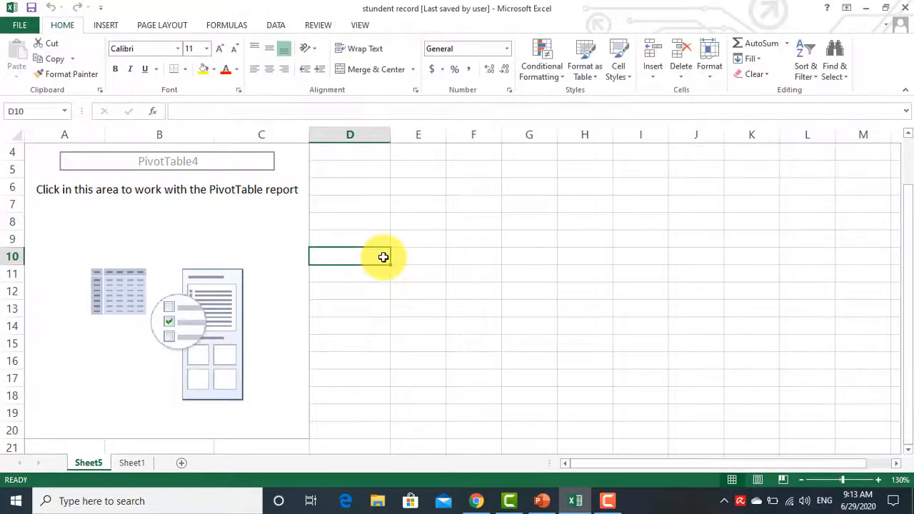
- Change the data source of the Sheet5 PivotTable to Sheet1!$A$1:$G$11 so it covers the Total Deposit column
left_click(244, 218)
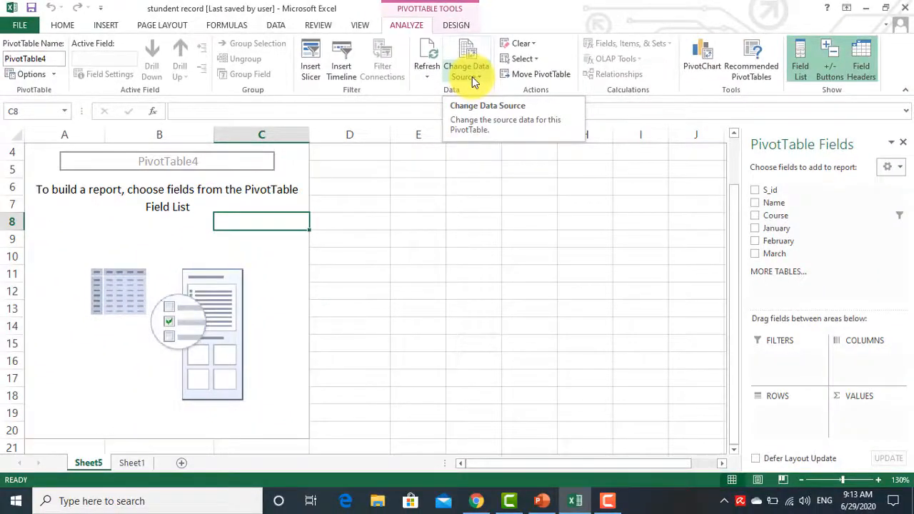
left_click(472, 76)
left_click(491, 96)
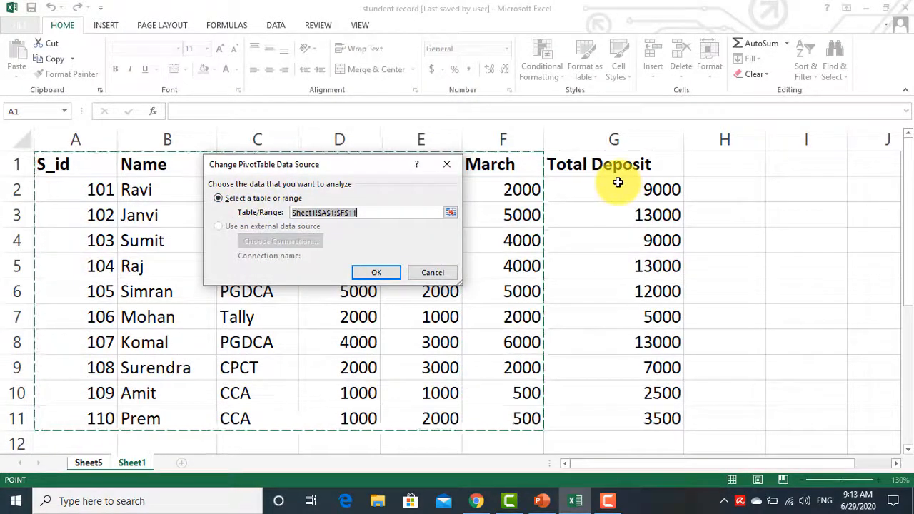
left_click_drag(95, 163, 569, 416)
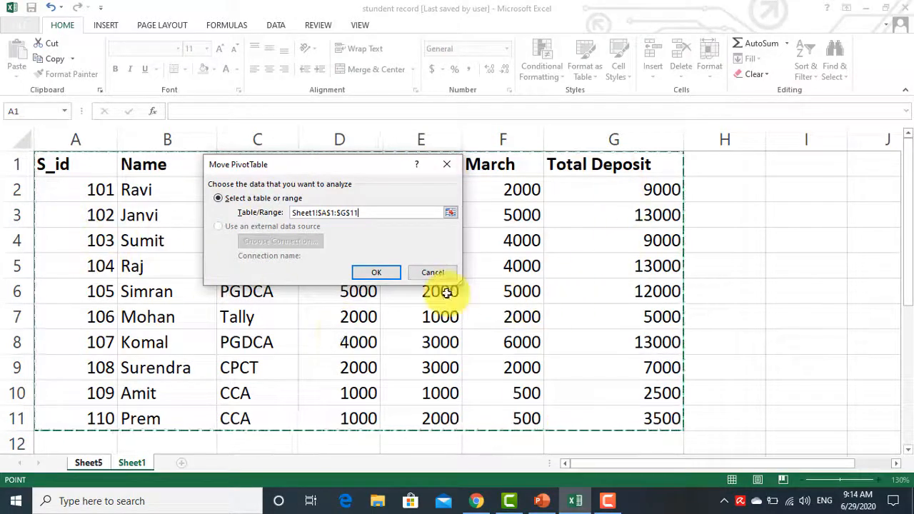
left_click(390, 275)
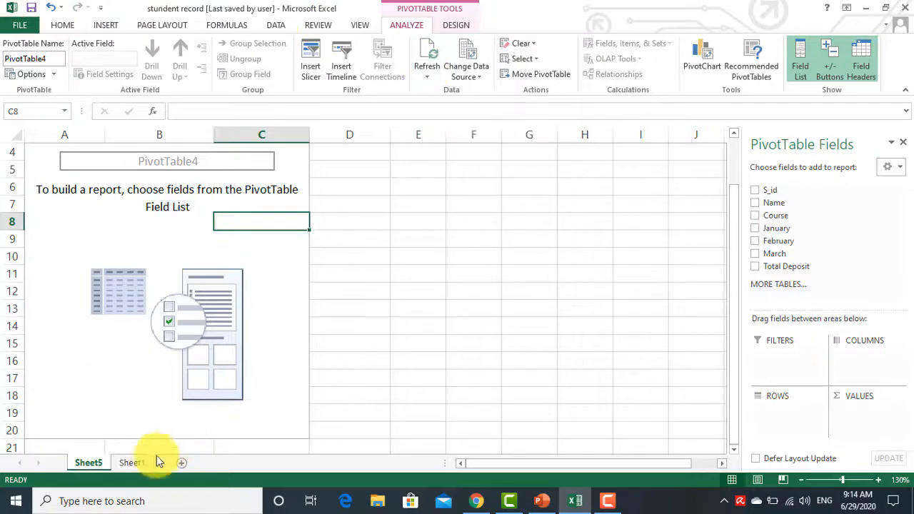
- Return to the source data on Sheet1 and change the course in C10 to CPCT
left_click(132, 464)
left_click(265, 311)
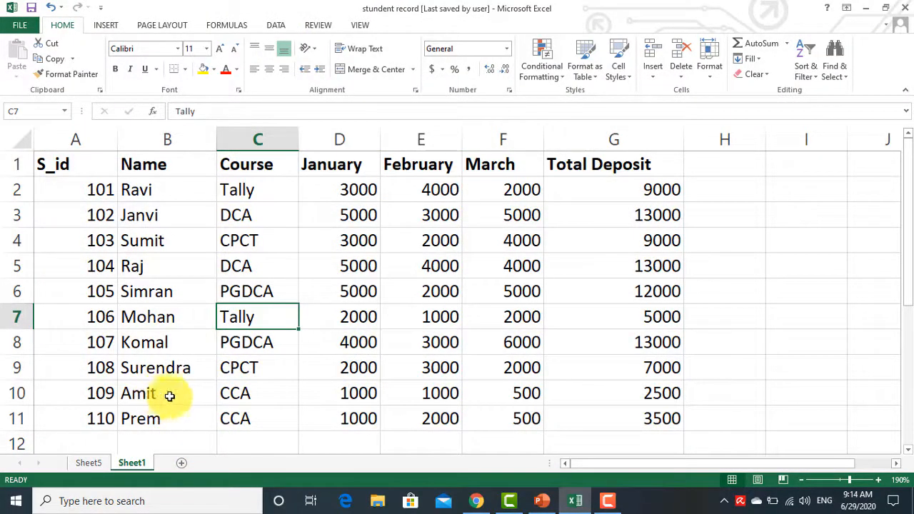
left_click(236, 394)
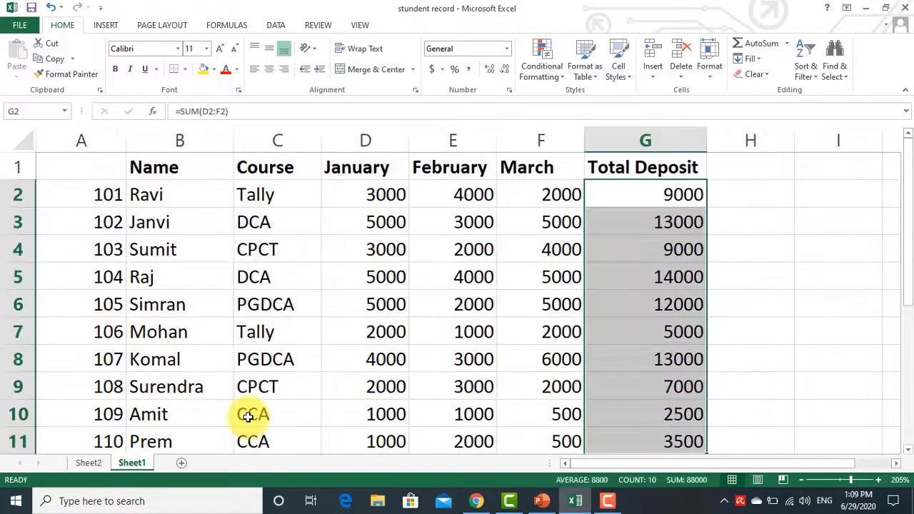
left_click(247, 414)
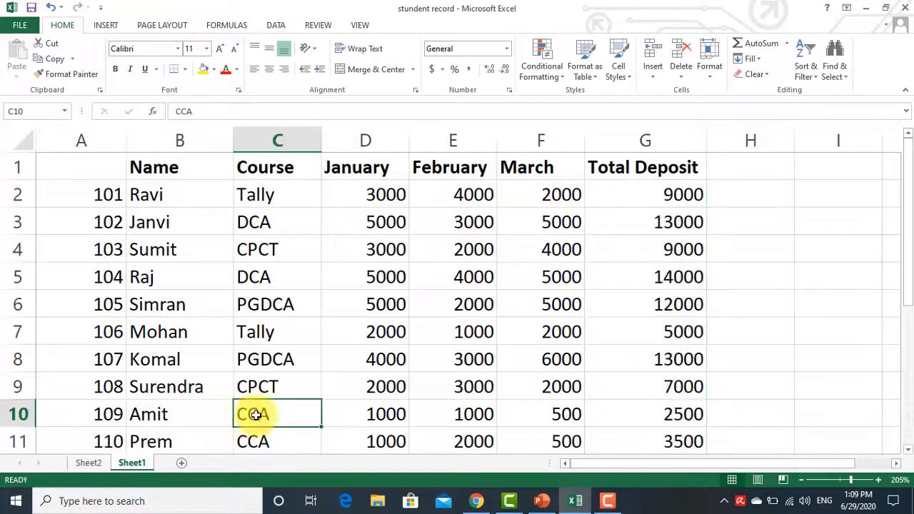
scroll(267, 417, "down", 1)
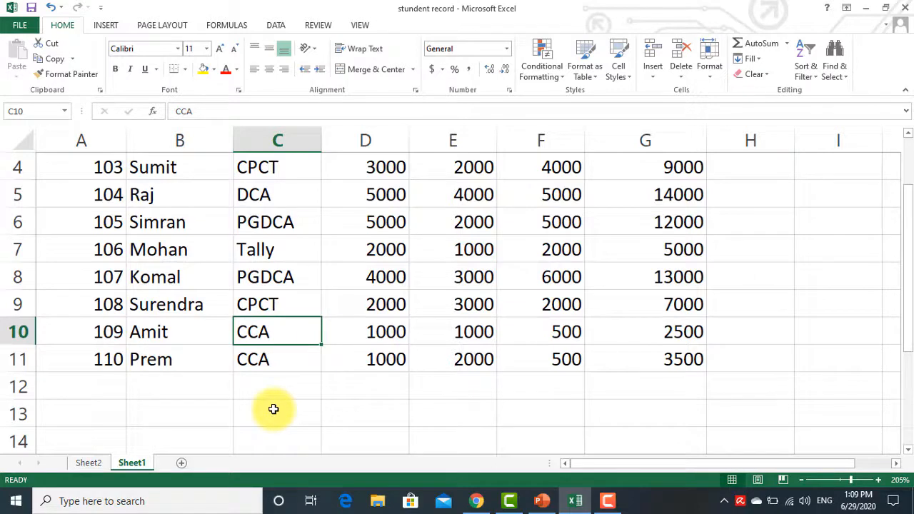
type("CPCT")
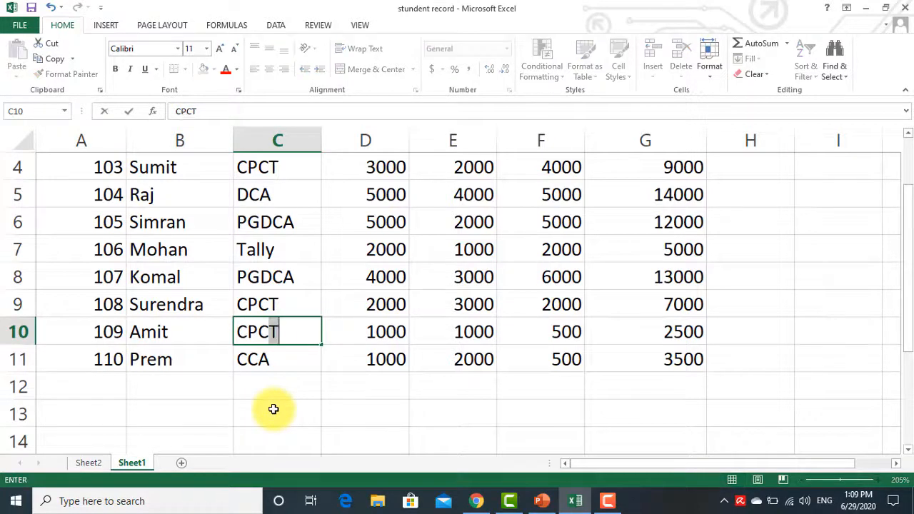
key("Return")
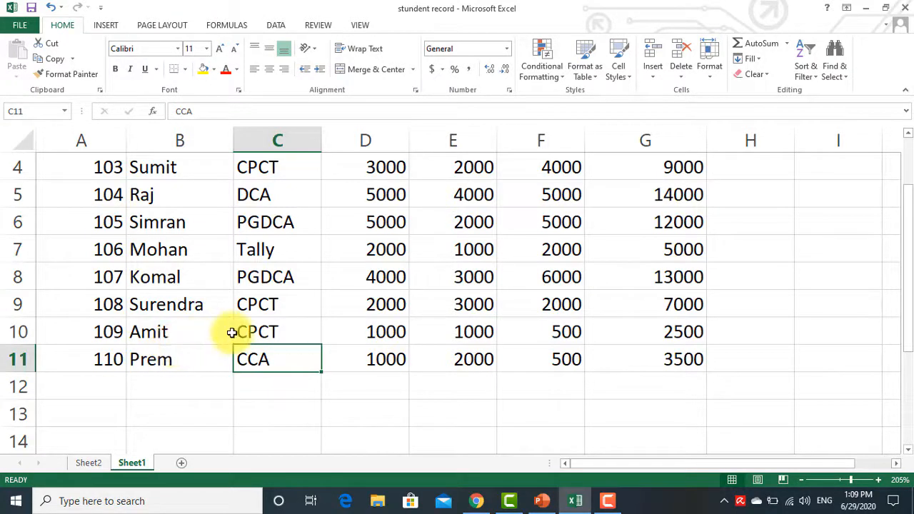
type("Z")
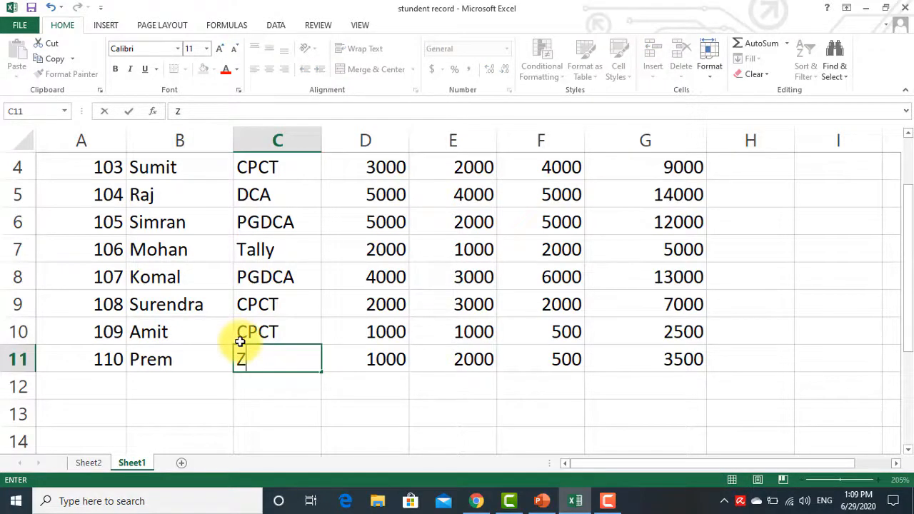
key("Return")
key("ctrl+z")
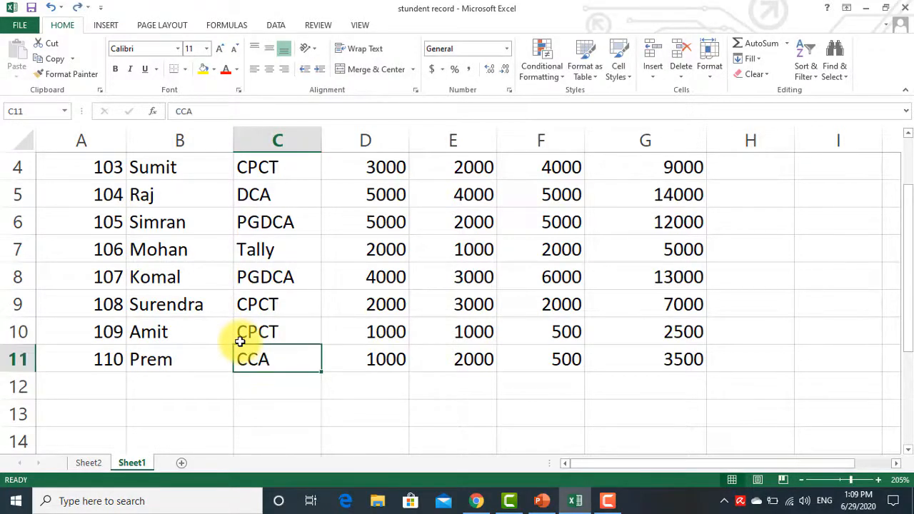
- Set the course in C10 back to CCA and add Course and Name as row fields in the Sheet2 PivotTable
left_click_drag(240, 341, 276, 342)
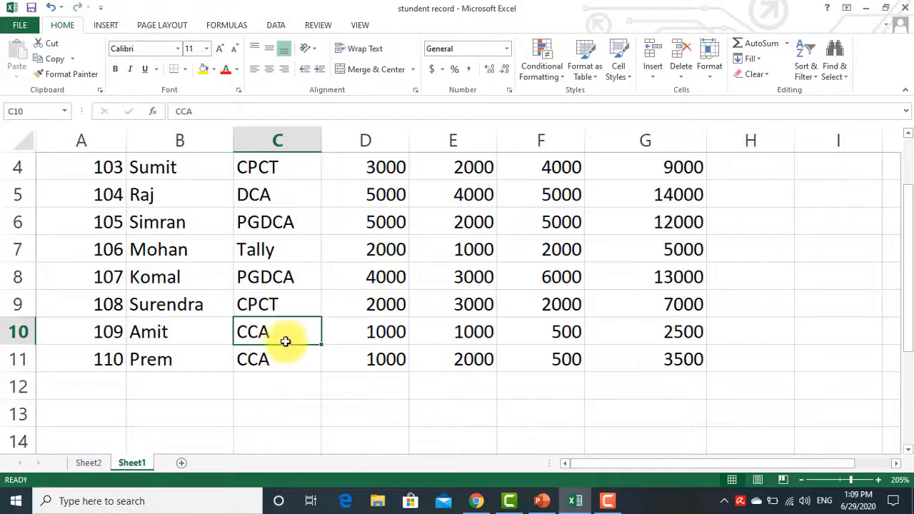
left_click(98, 463)
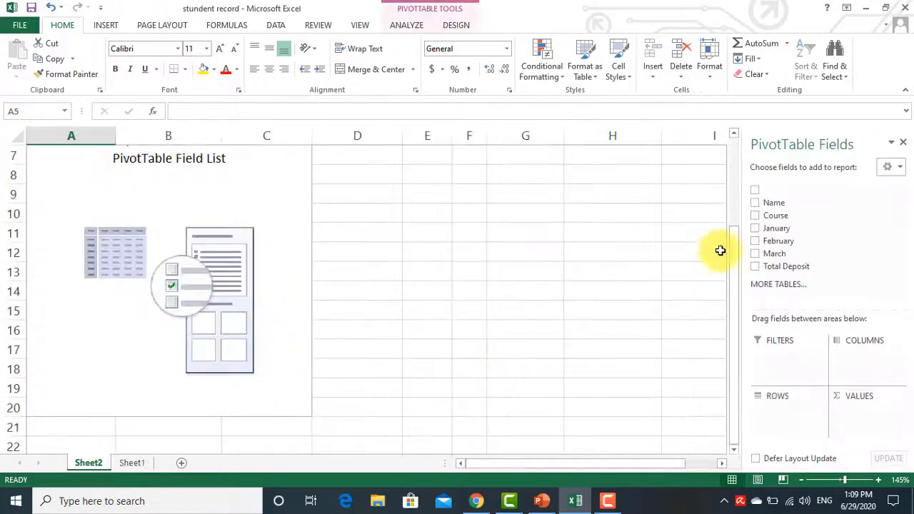
left_click(761, 215)
left_click(759, 203)
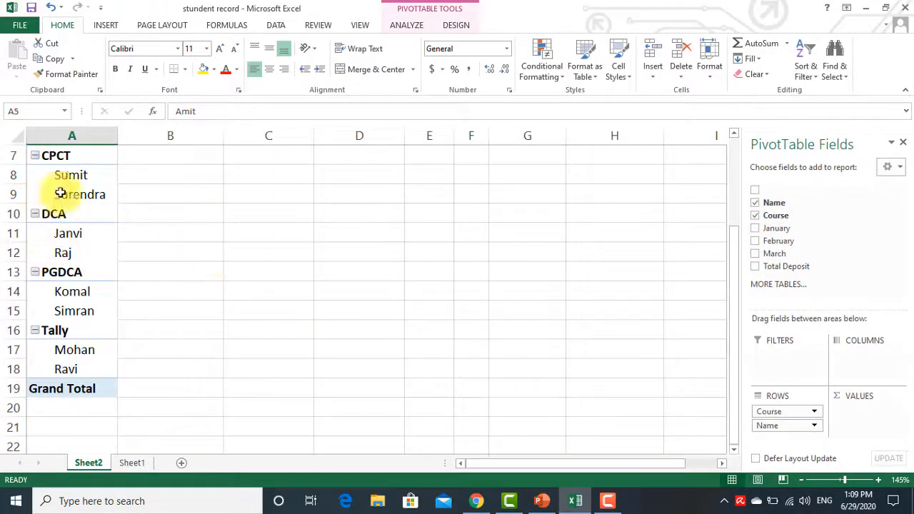
scroll(69, 180, "up", 2)
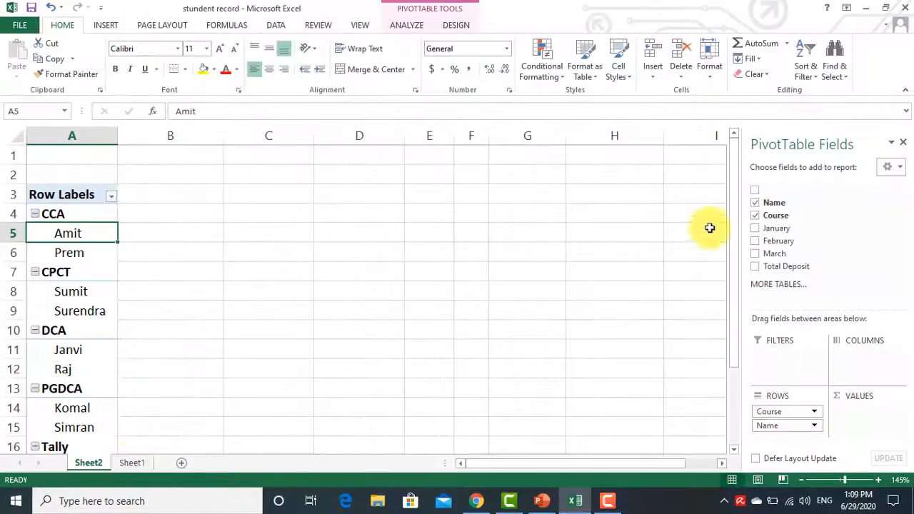
- Add January, February and March as value fields to the PivotTable
left_click(756, 229)
left_click(755, 241)
left_click(755, 253)
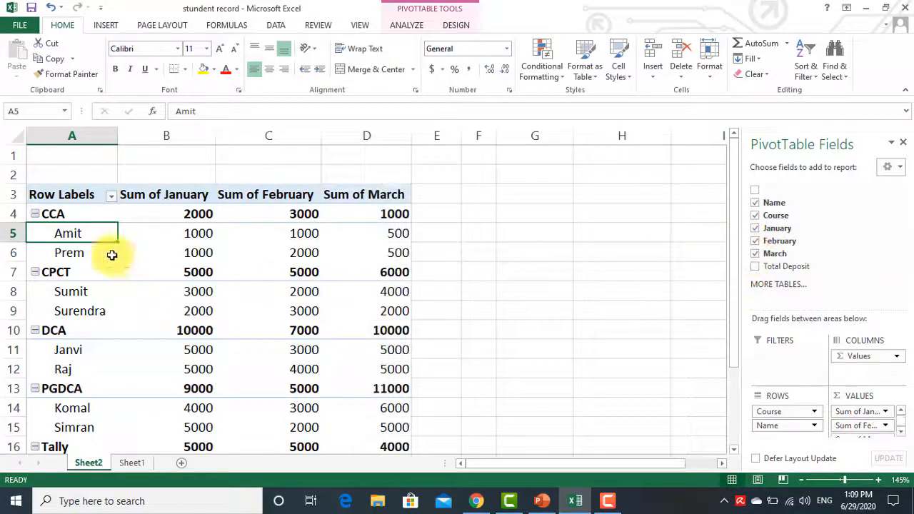
- Change the course in C10 of the Sheet1 source data to CPCT
left_click(133, 463)
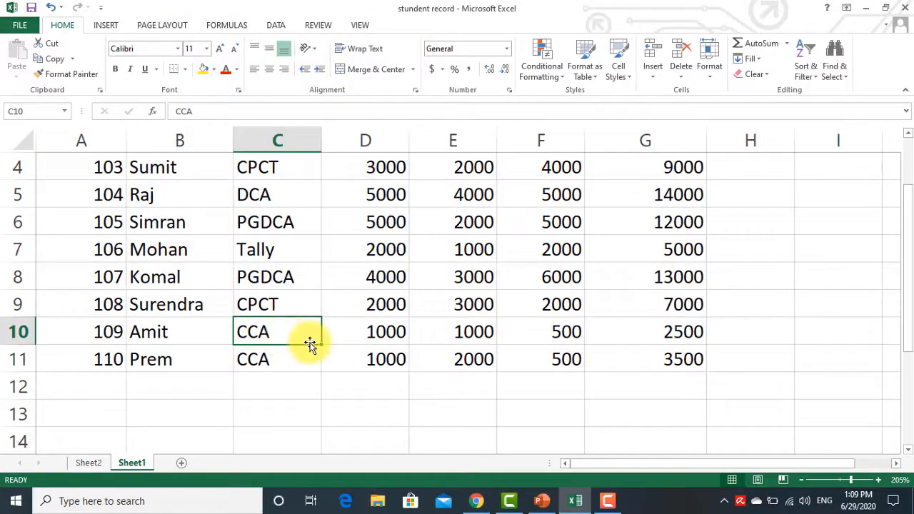
type("CPCT")
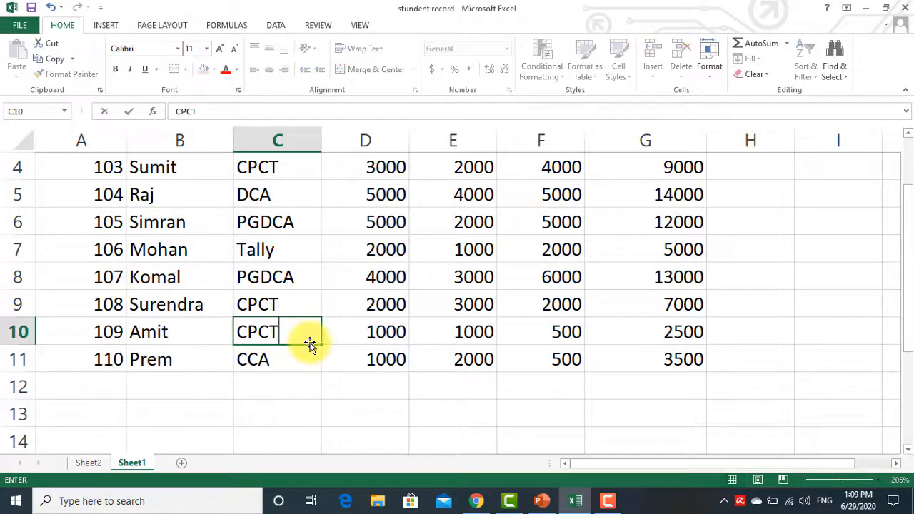
key("Return")
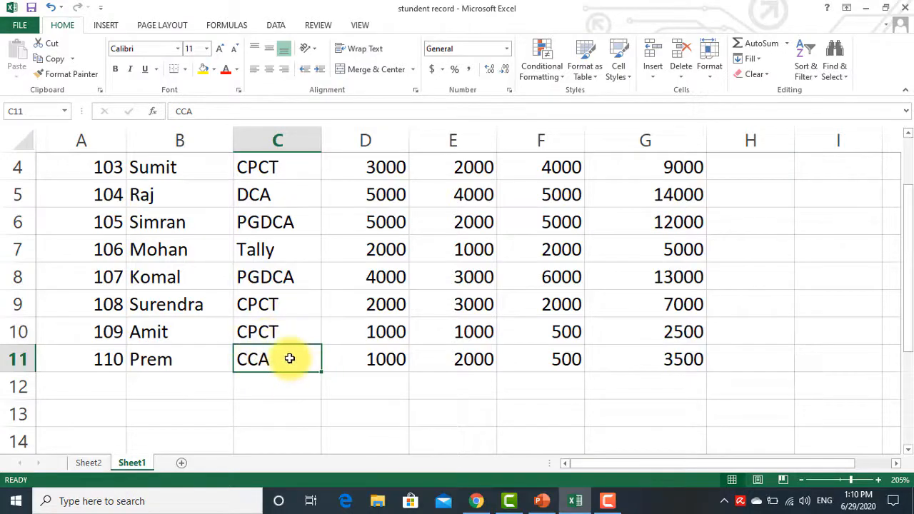
- Try to update the Sheet2 PivotTable by removing all its fields and re-adding Course, Name, January, February and March
left_click(90, 464)
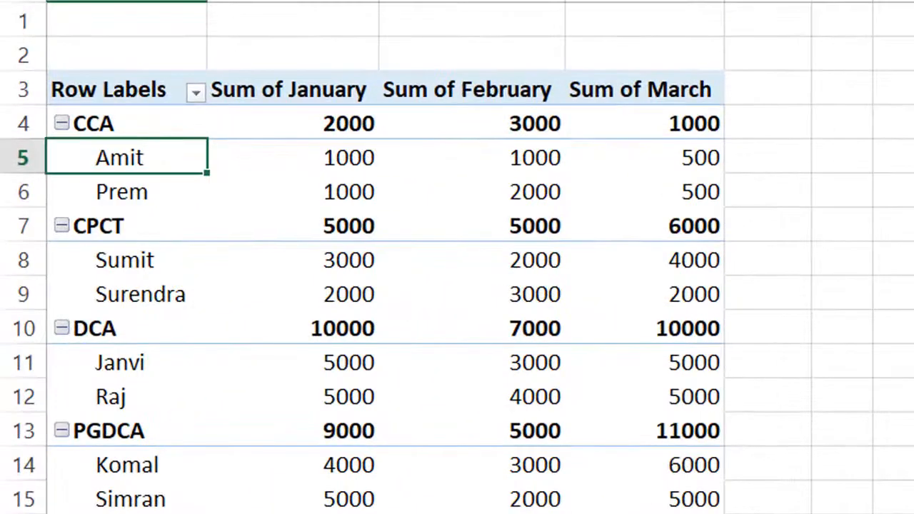
left_click(755, 253)
left_click(755, 241)
left_click(755, 228)
left_click(755, 216)
left_click(755, 203)
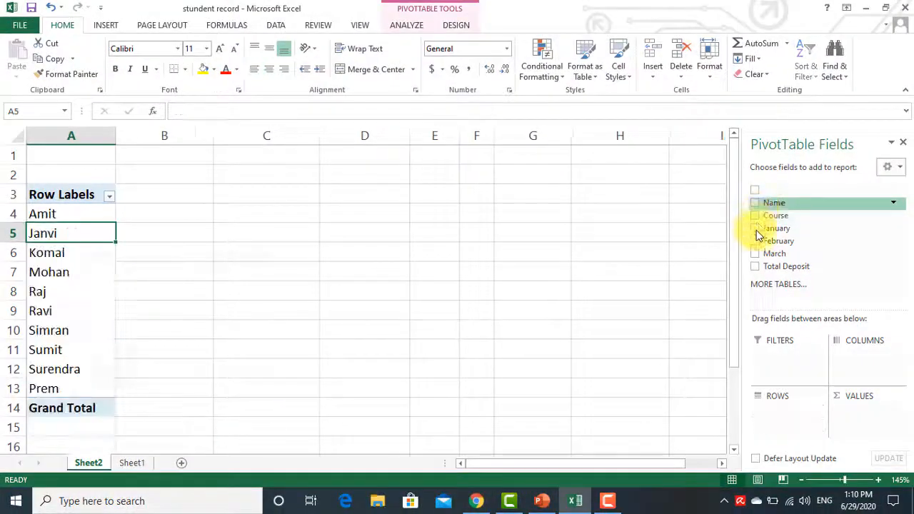
left_click(755, 215)
left_click(755, 203)
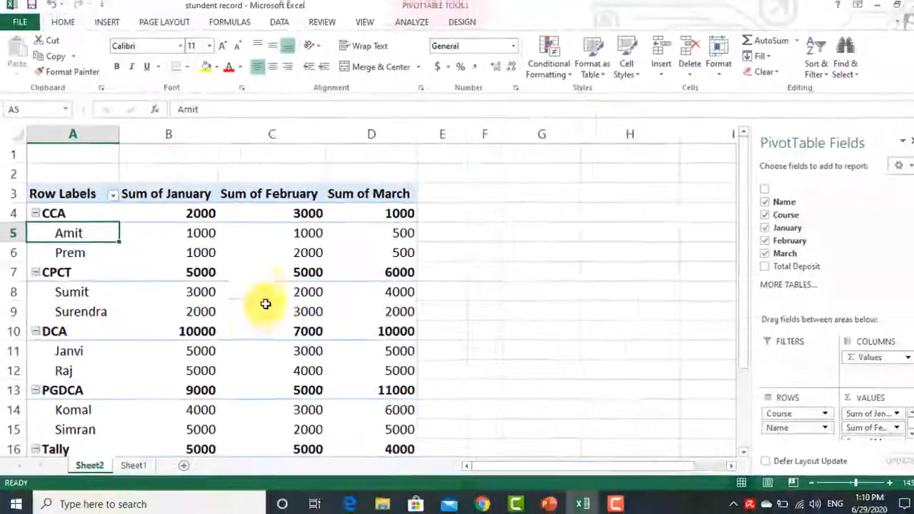
- Refresh the Sheet2 PivotTable so that it picks up the edited source data
left_click(346, 250)
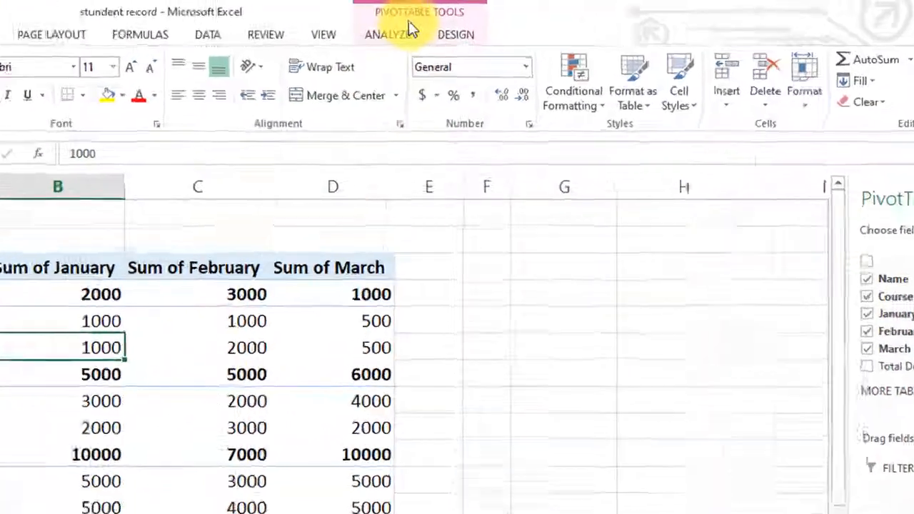
left_click(395, 34)
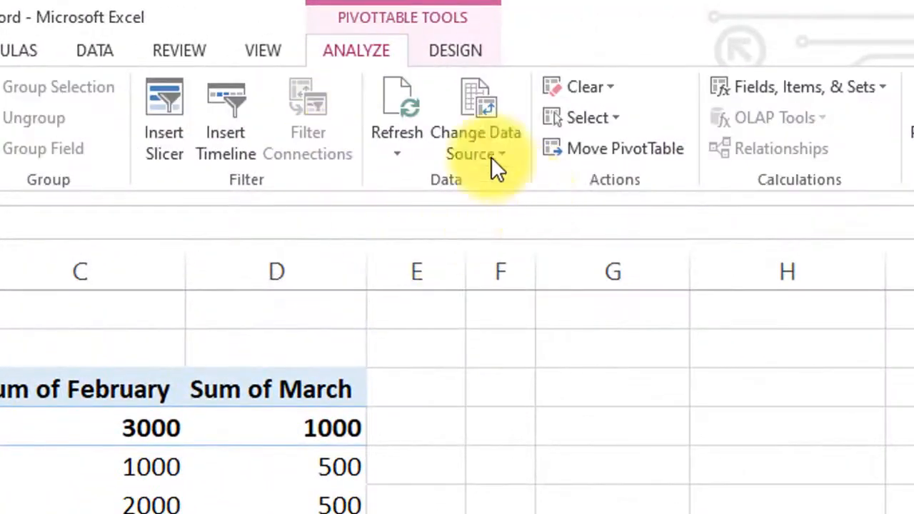
left_click(423, 103)
left_click(450, 216)
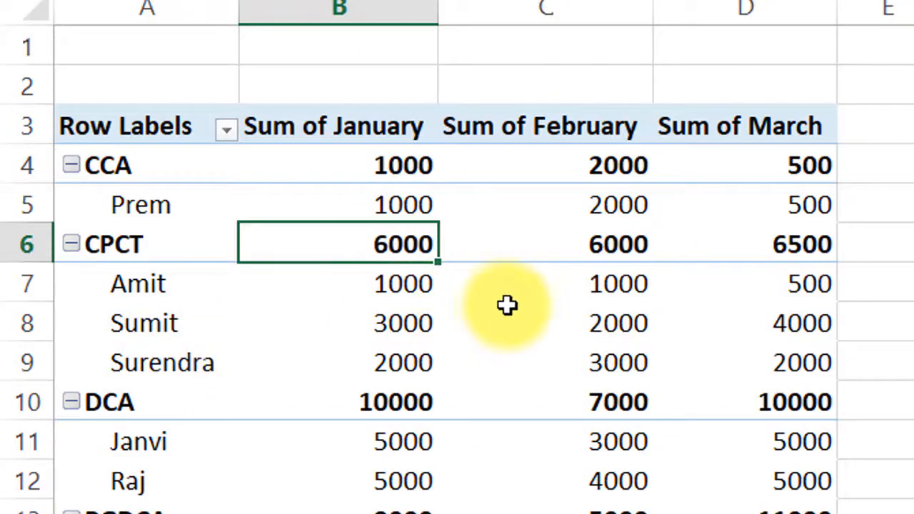
mouse_move(513, 293)
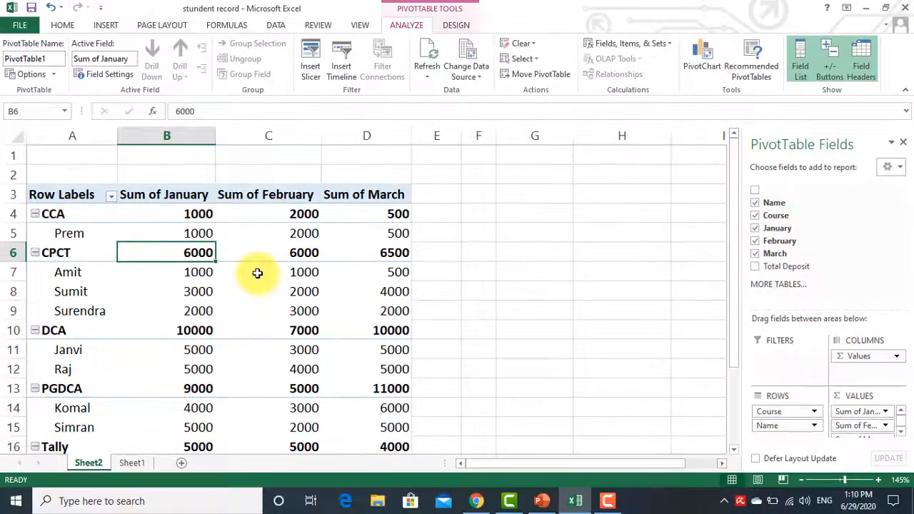
- Compare the records on Sheet1 with the refreshed PivotTable on Sheet2
scroll(257, 273, "down", 1)
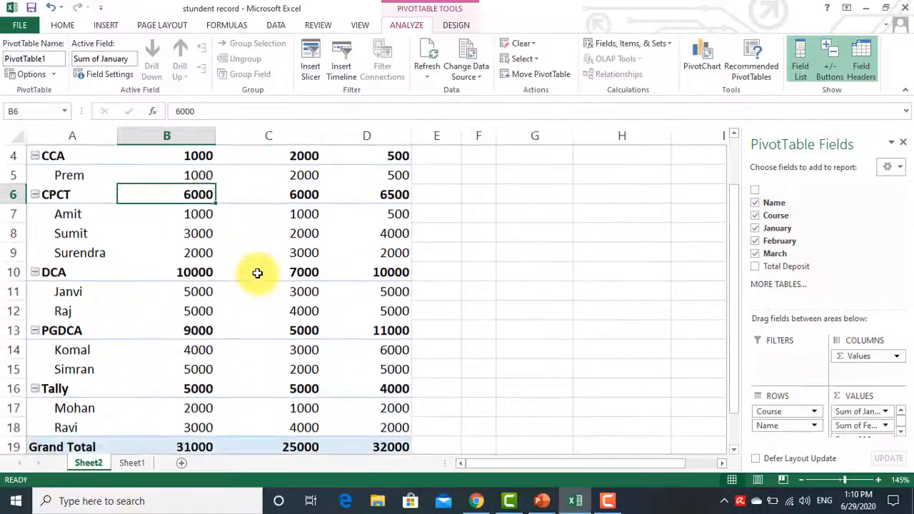
left_click(132, 463)
scroll(399, 346, "up", 1)
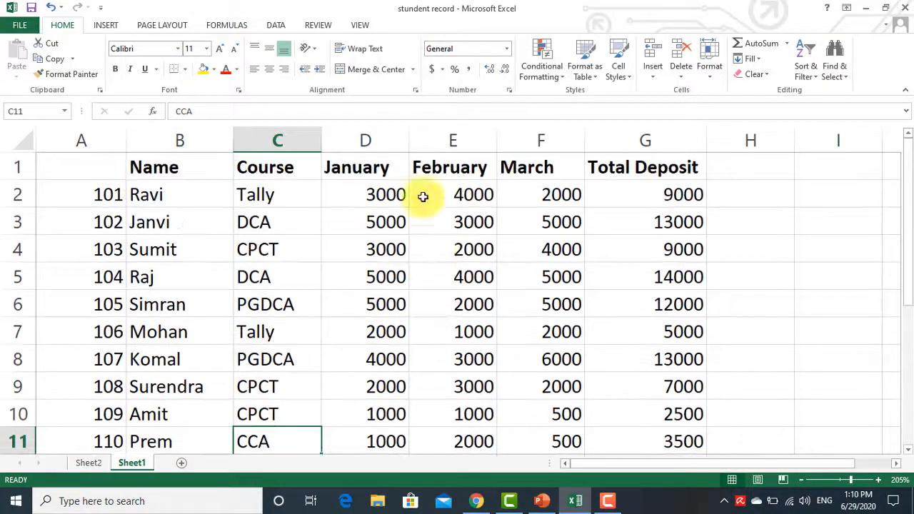
scroll(437, 308, "down", 2)
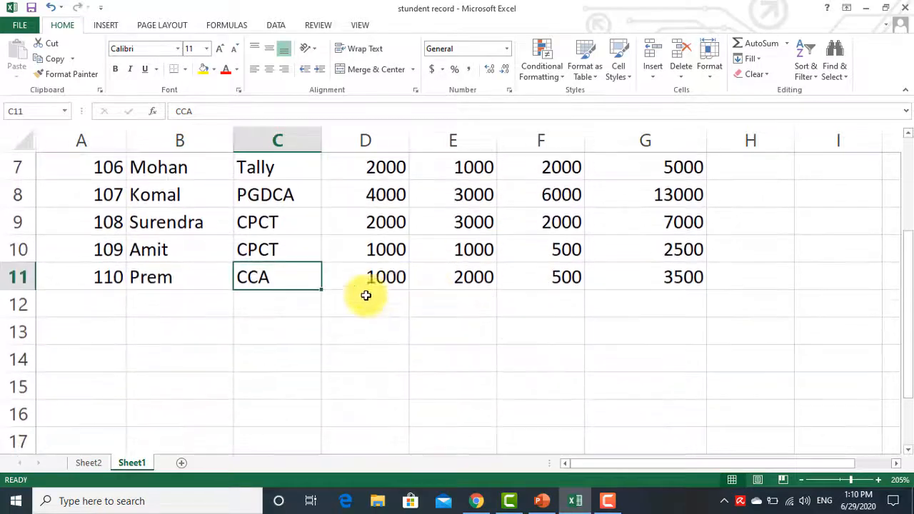
left_click(90, 463)
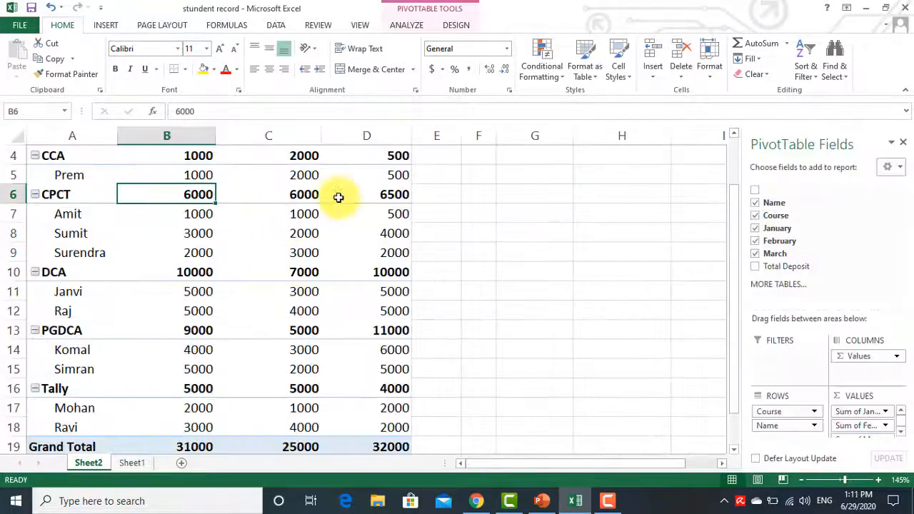
- Examine the Change Data Source options and look over the complete PivotTable down to its Grand Total row
left_click(405, 26)
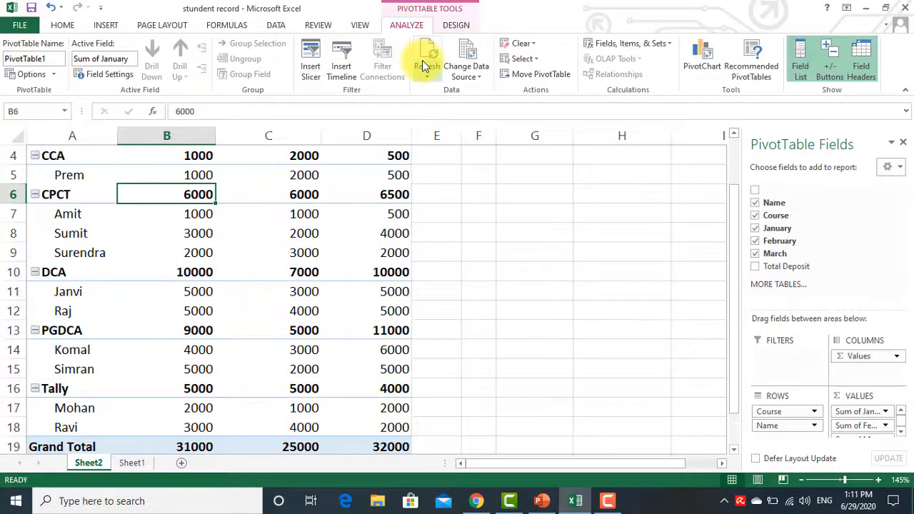
left_click(463, 81)
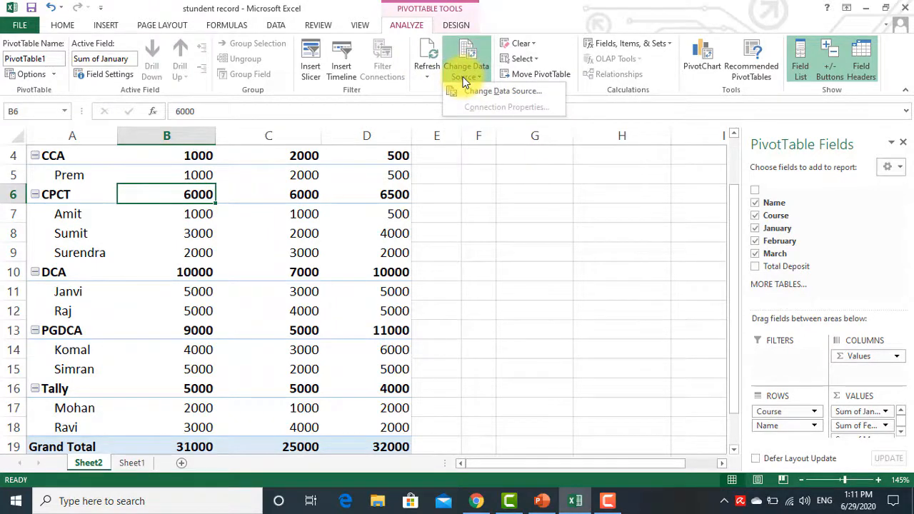
left_click(259, 224)
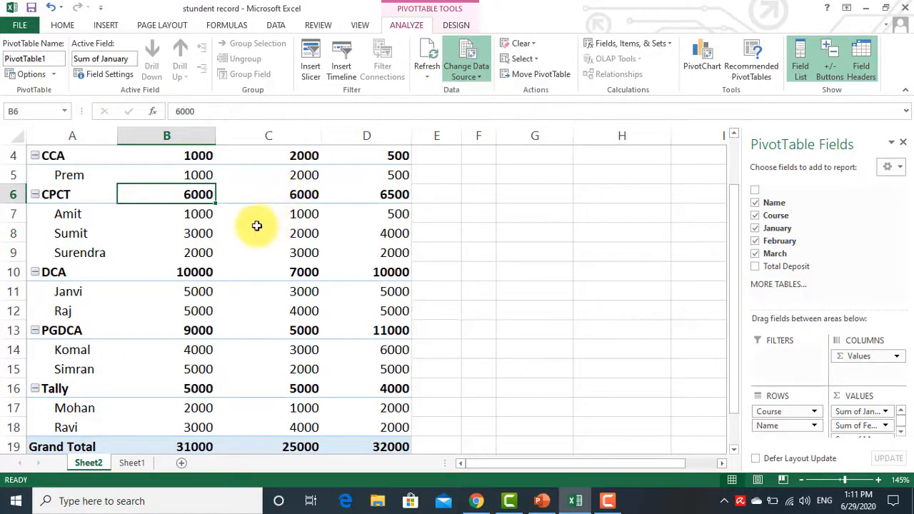
scroll(256, 227, "up", 1)
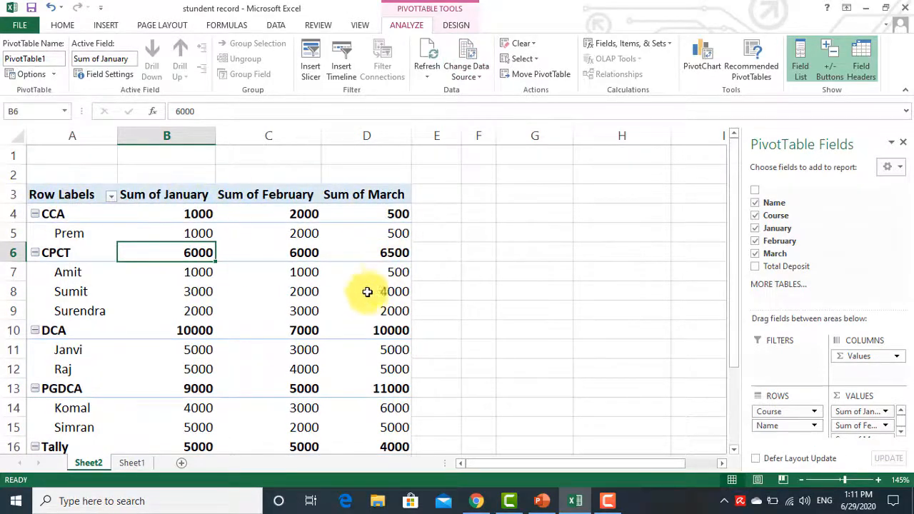
scroll(343, 307, "down", 2)
scroll(343, 306, "down", 3, "ctrl")
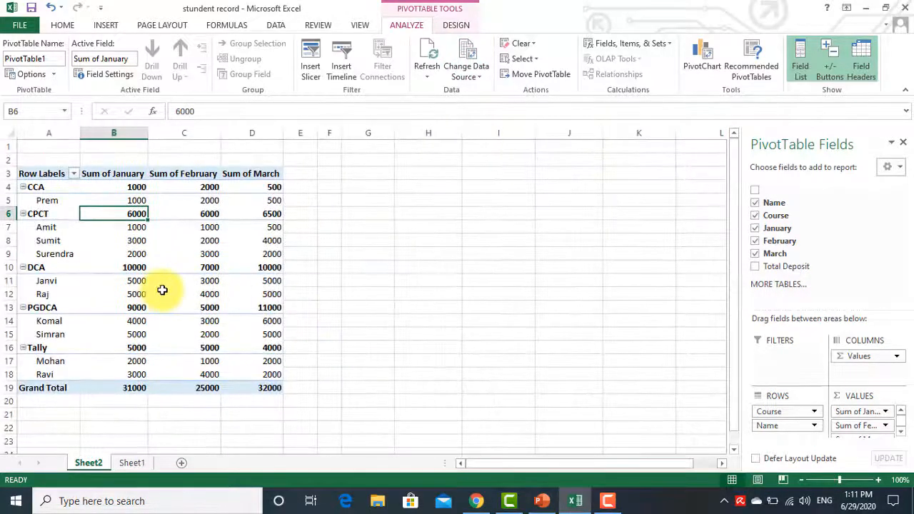
scroll(125, 257, "up", 3, "ctrl")
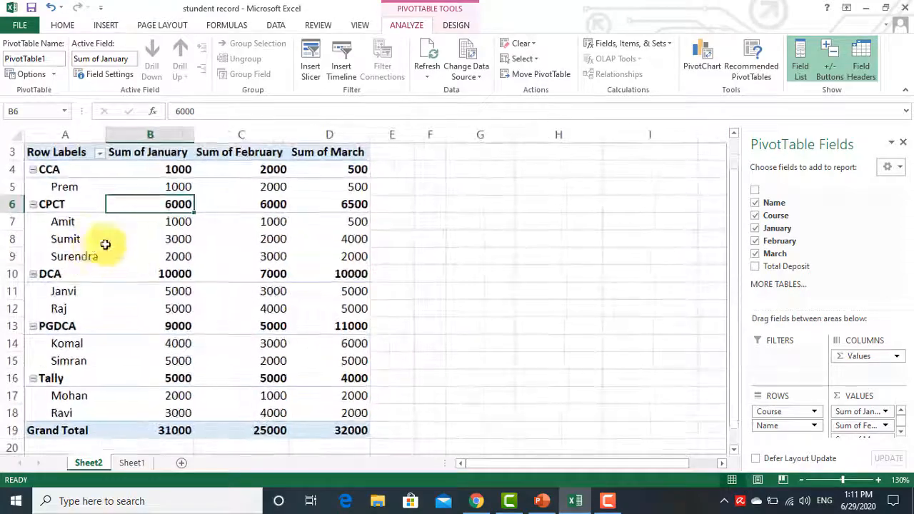
- Remove every field from the PivotTable one by one and re-add Name, Course, January and February
left_click(755, 254)
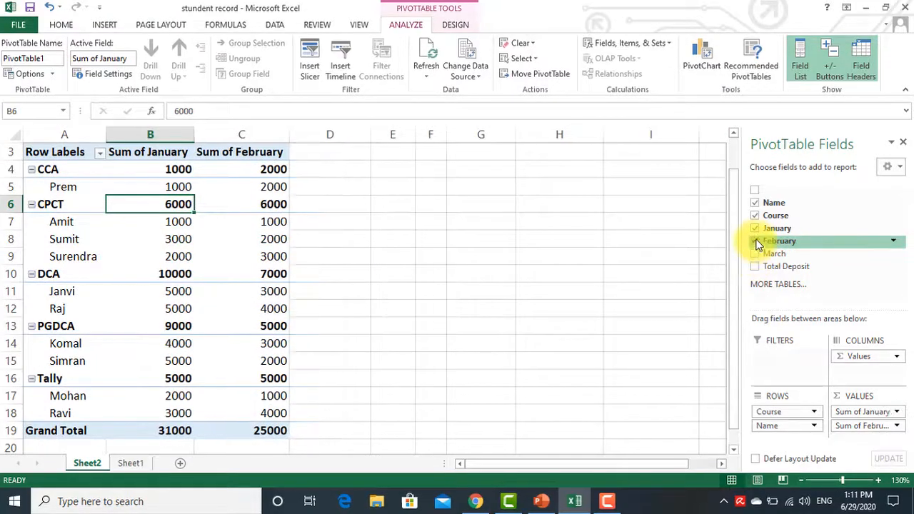
left_click(755, 241)
left_click(755, 228)
left_click(755, 215)
left_click(755, 202)
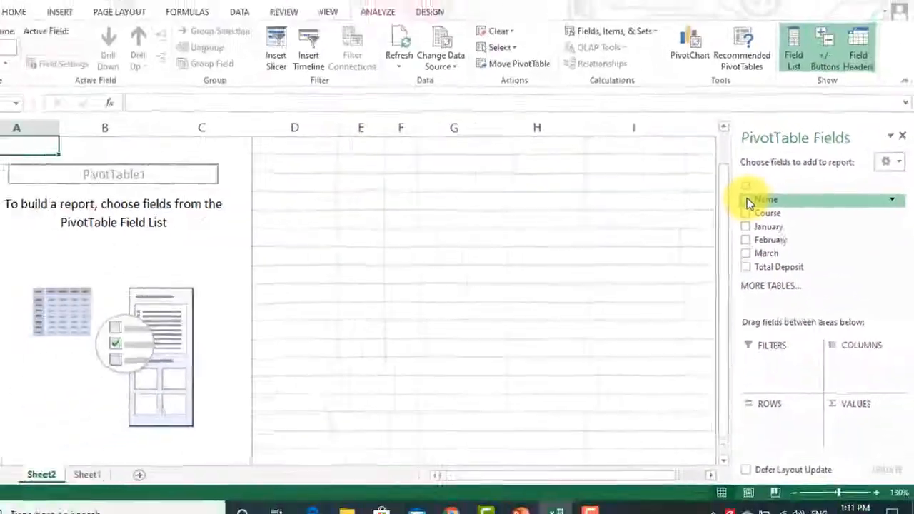
left_click(642, 164)
left_click(641, 186)
left_click(641, 208)
left_click(755, 242)
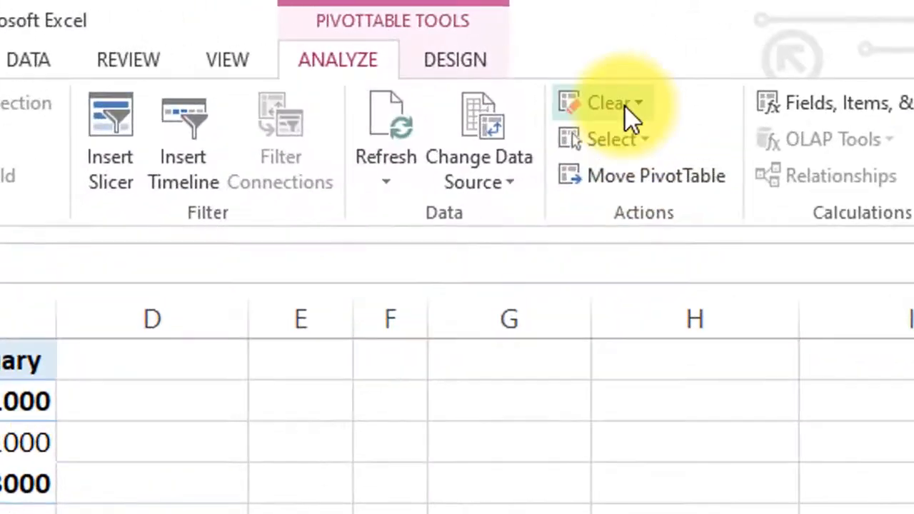
- Empty the PivotTable report in one go with the PivotTable Clear All command
left_click(525, 44)
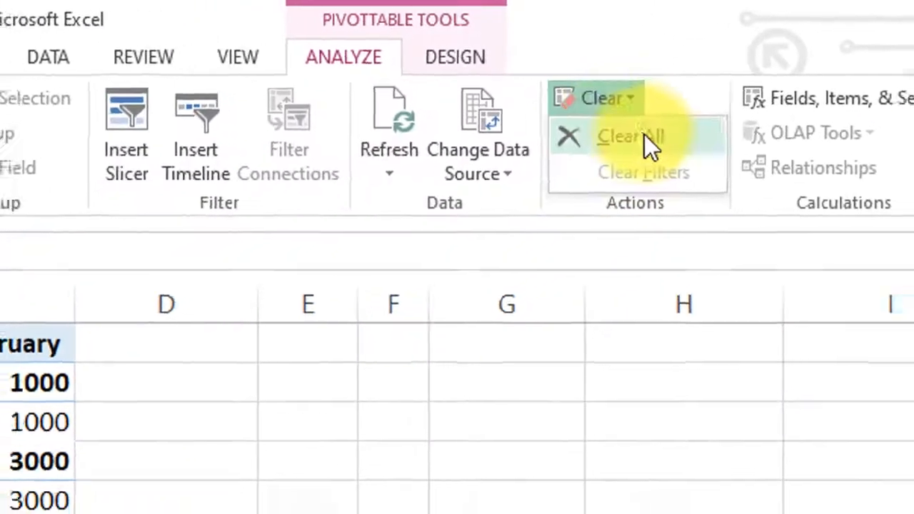
left_click(647, 137)
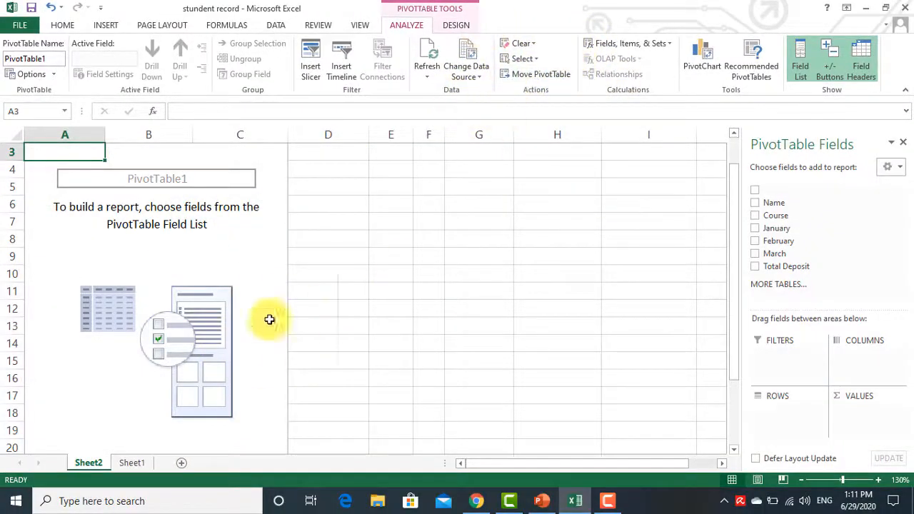
scroll(72, 205, "up", 1)
scroll(290, 362, "down", 4)
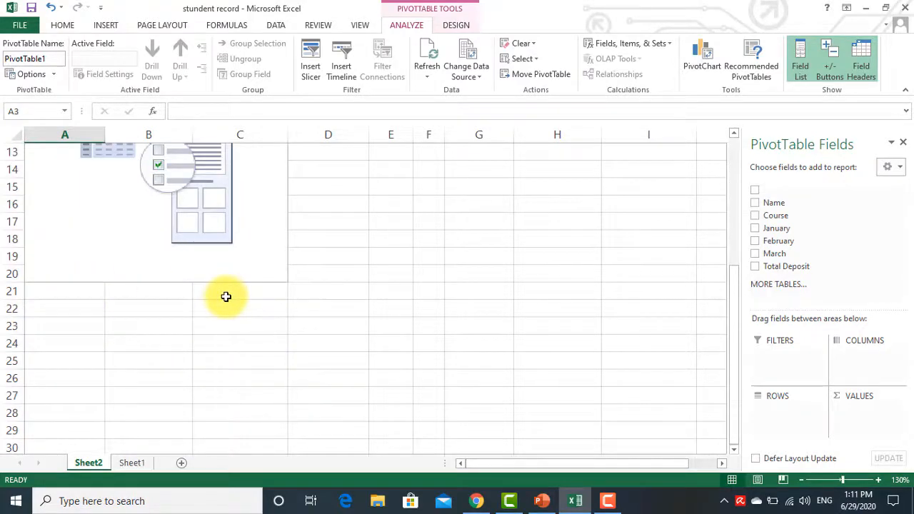
scroll(225, 297, "up", 4)
scroll(243, 405, "down", 1)
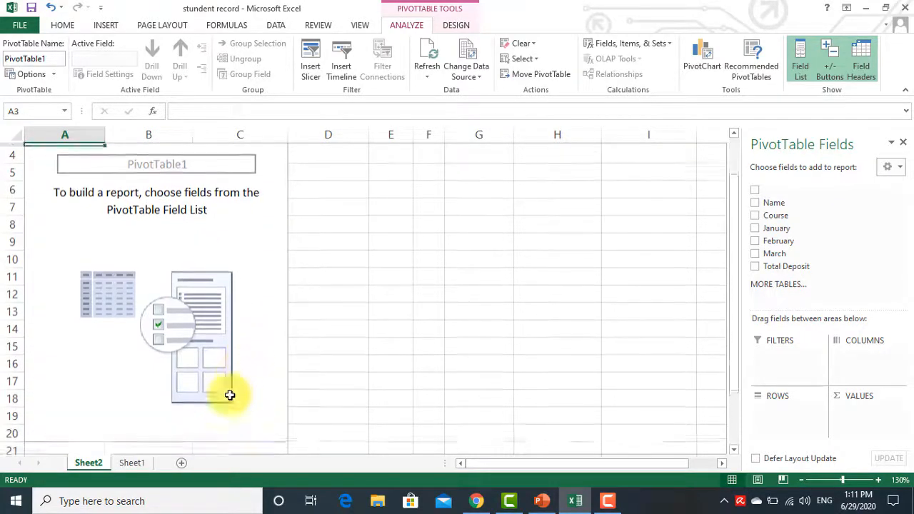
left_click(240, 355)
scroll(259, 347, "up", 1)
left_click_drag(63, 186, 241, 444)
left_click(238, 450)
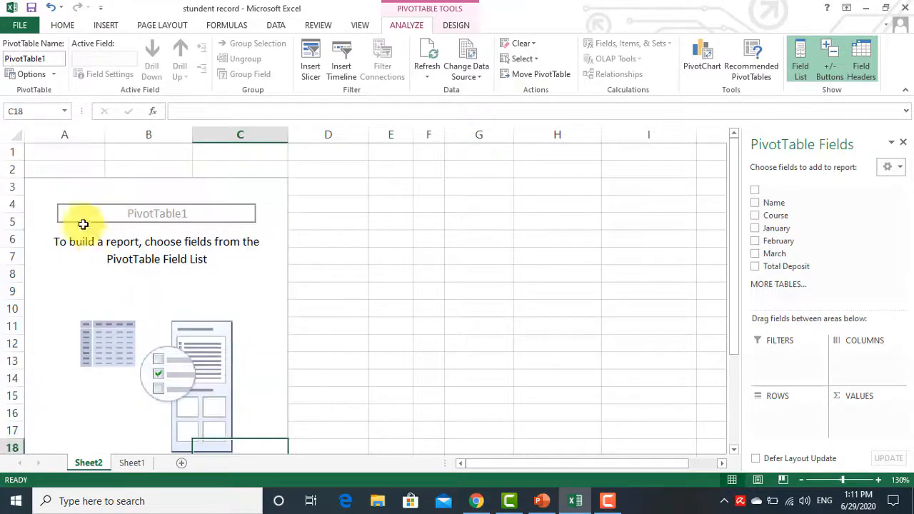
left_click_drag(45, 190, 265, 206)
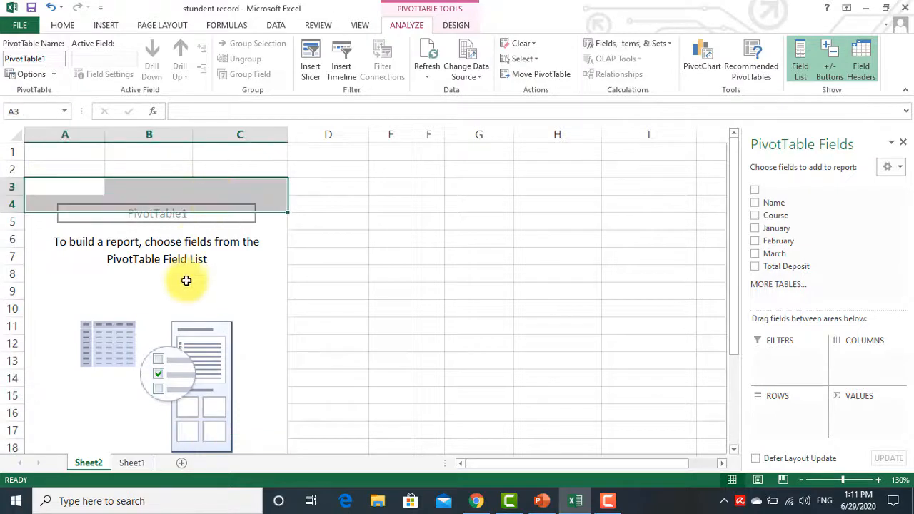
right_click(97, 465)
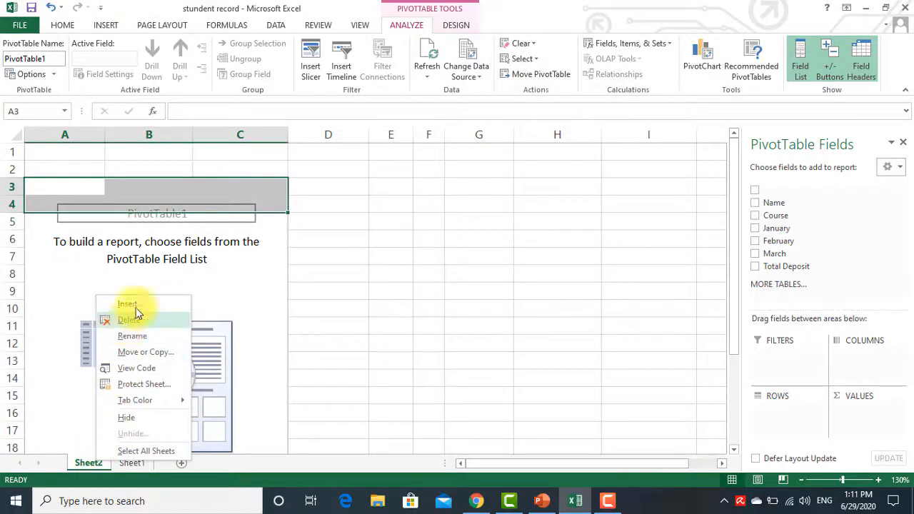
left_click(72, 184)
- Remove the empty PivotTable from Sheet2 by selecting its whole area from A3 across columns A to C and clearing the cells
left_click_drag(71, 184, 239, 410)
left_click(64, 25)
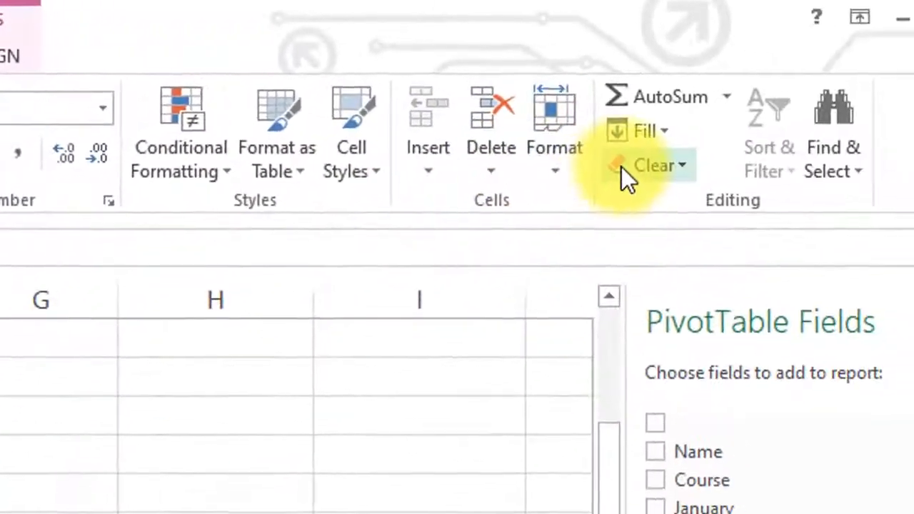
left_click(622, 167)
left_click(675, 200)
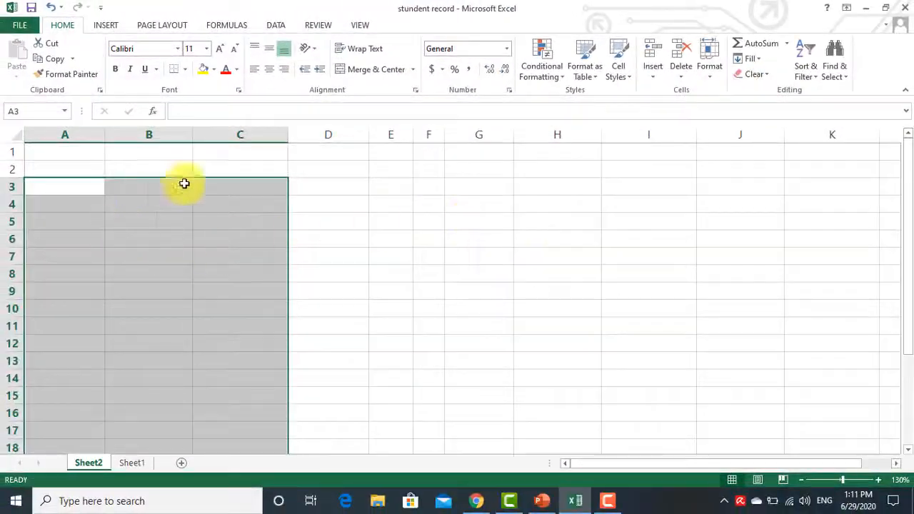
left_click(168, 273)
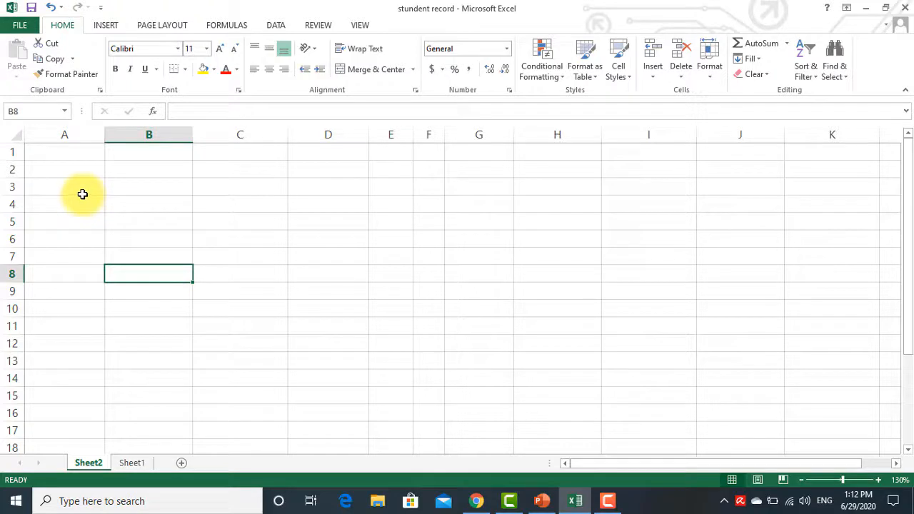
left_click_drag(84, 205, 465, 314)
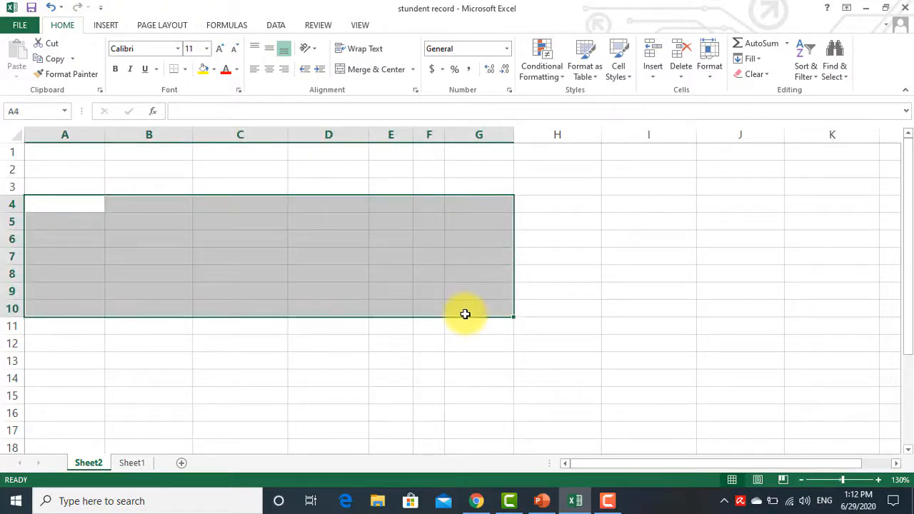
left_click(357, 322)
left_click_drag(71, 169, 385, 325)
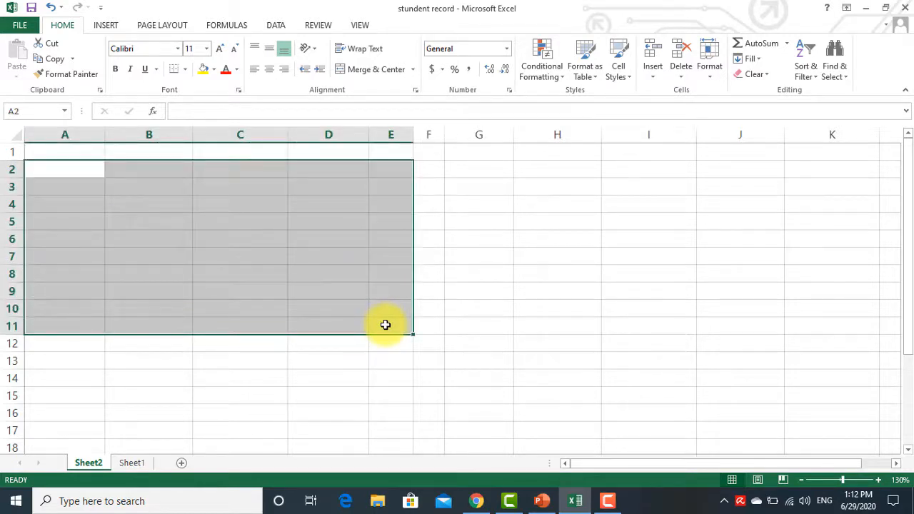